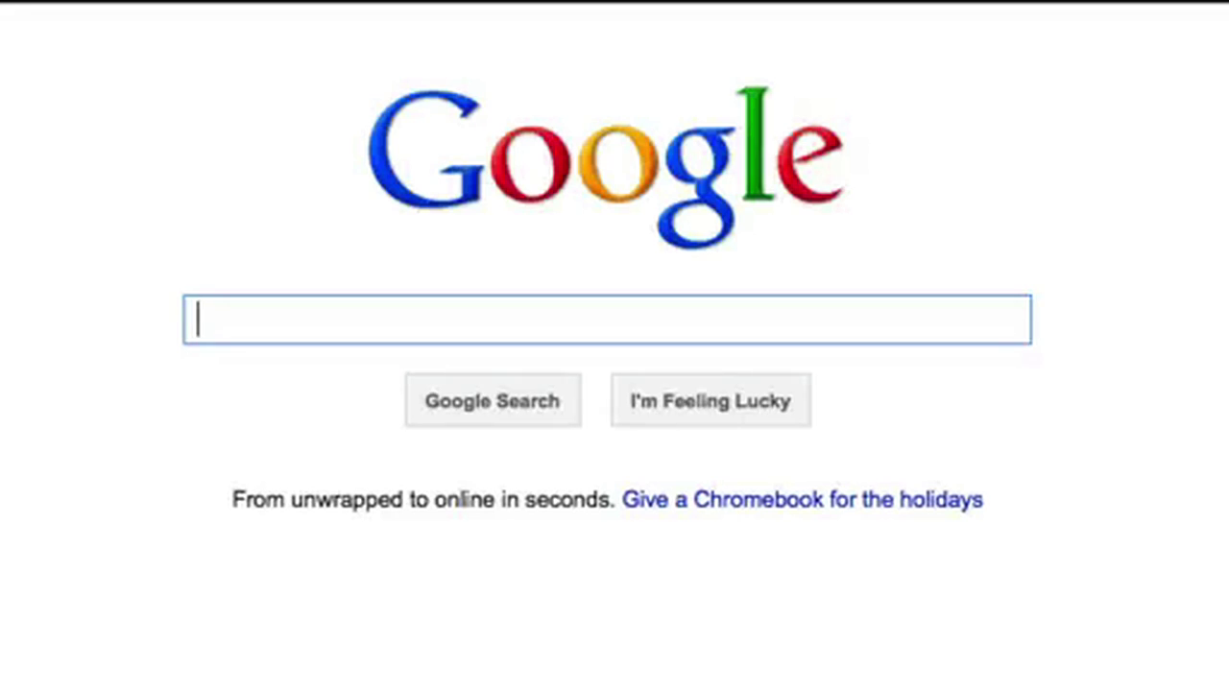
- Type the note 'coming up: better ways to search Google' into the search box
text(coming up: better ways )
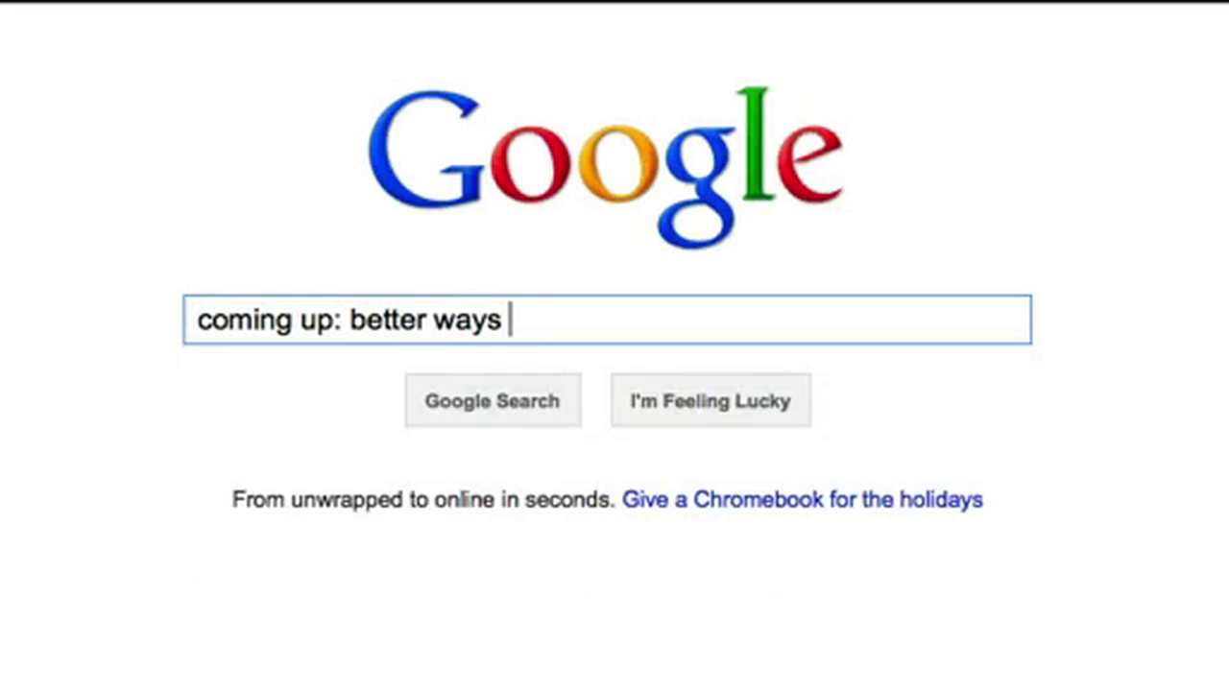
text(to search Google)
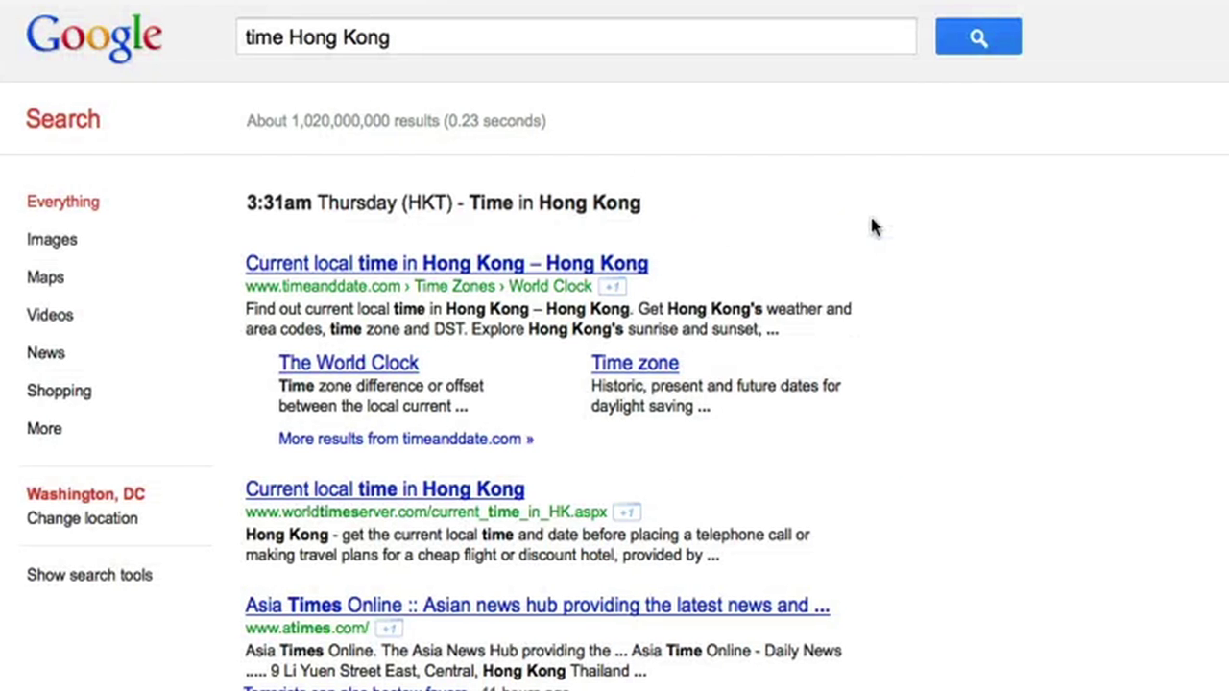
- Look up the 'stock LUV' quote, then begin a note on Google's advanced search operators
triple_click(814, 39)
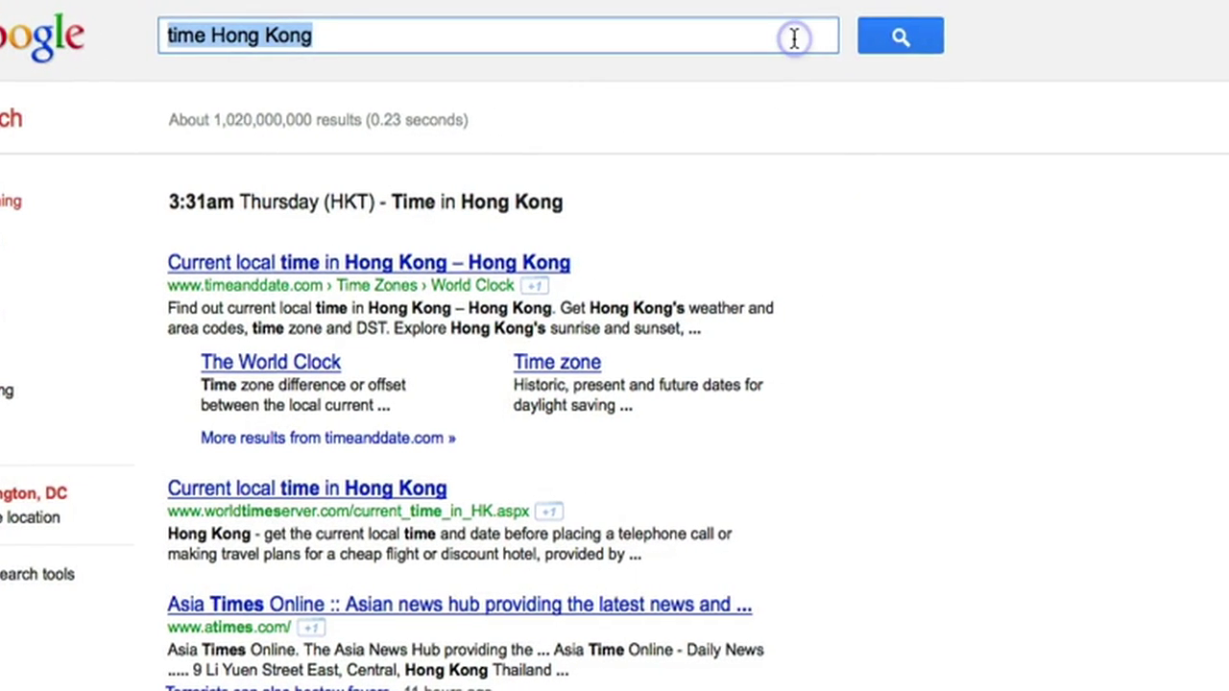
text(stock LU)
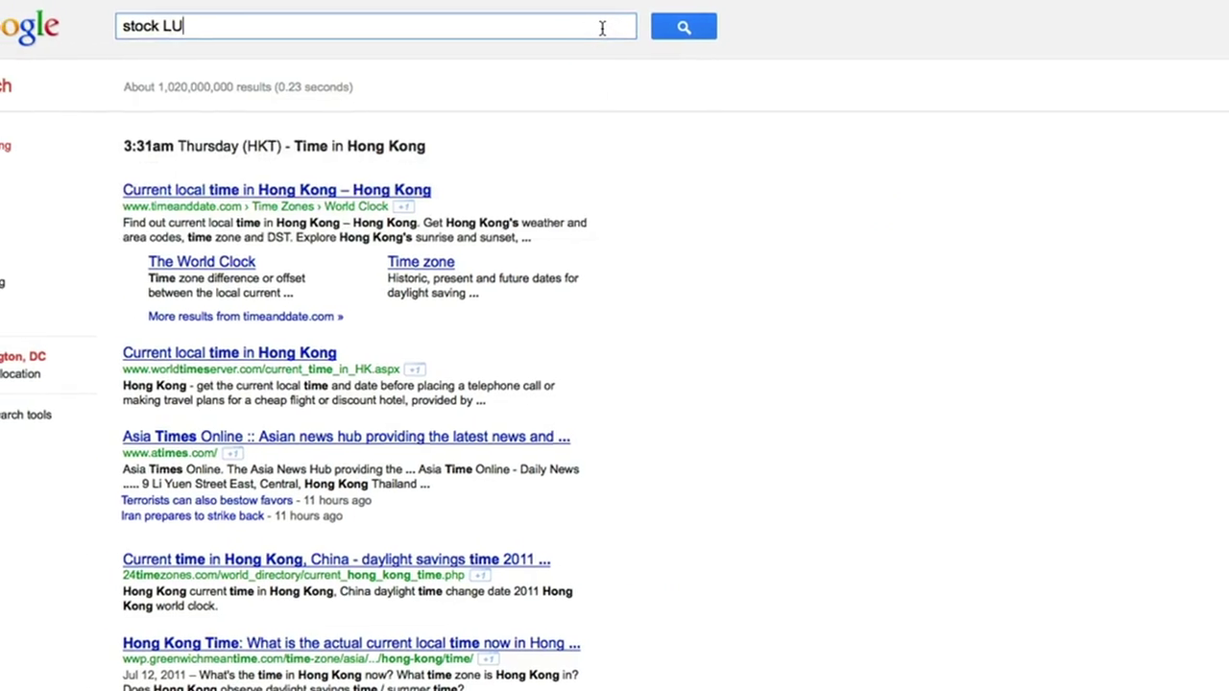
text(V)
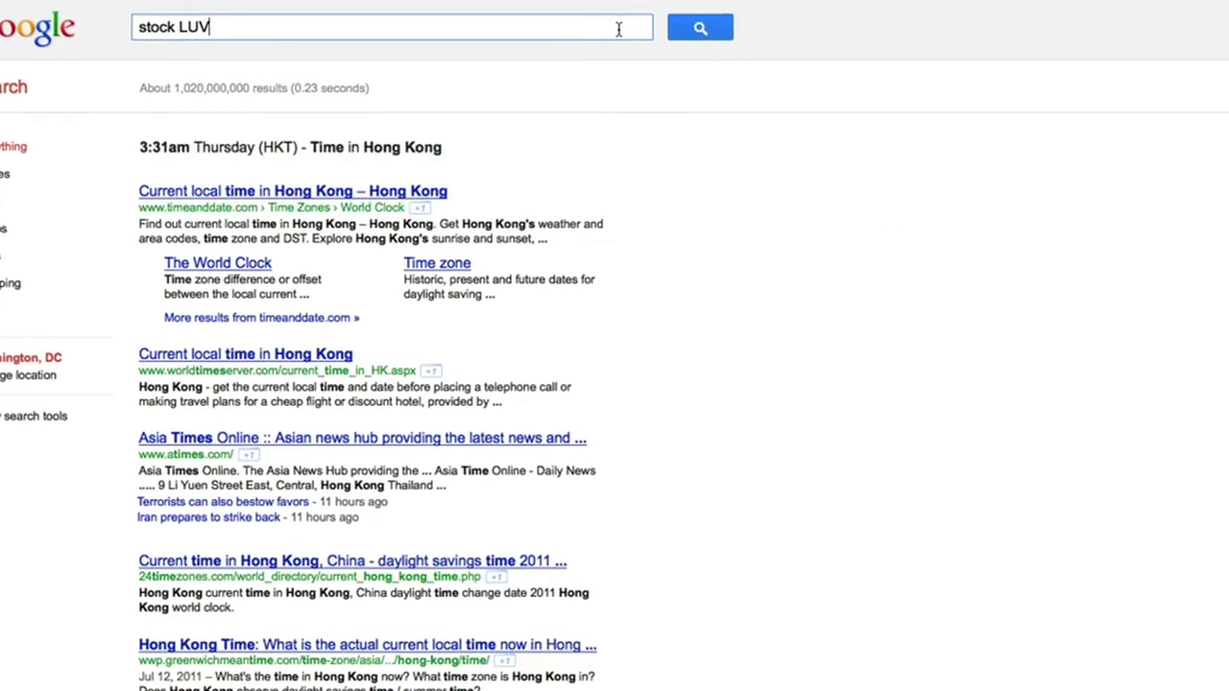
key(Return)
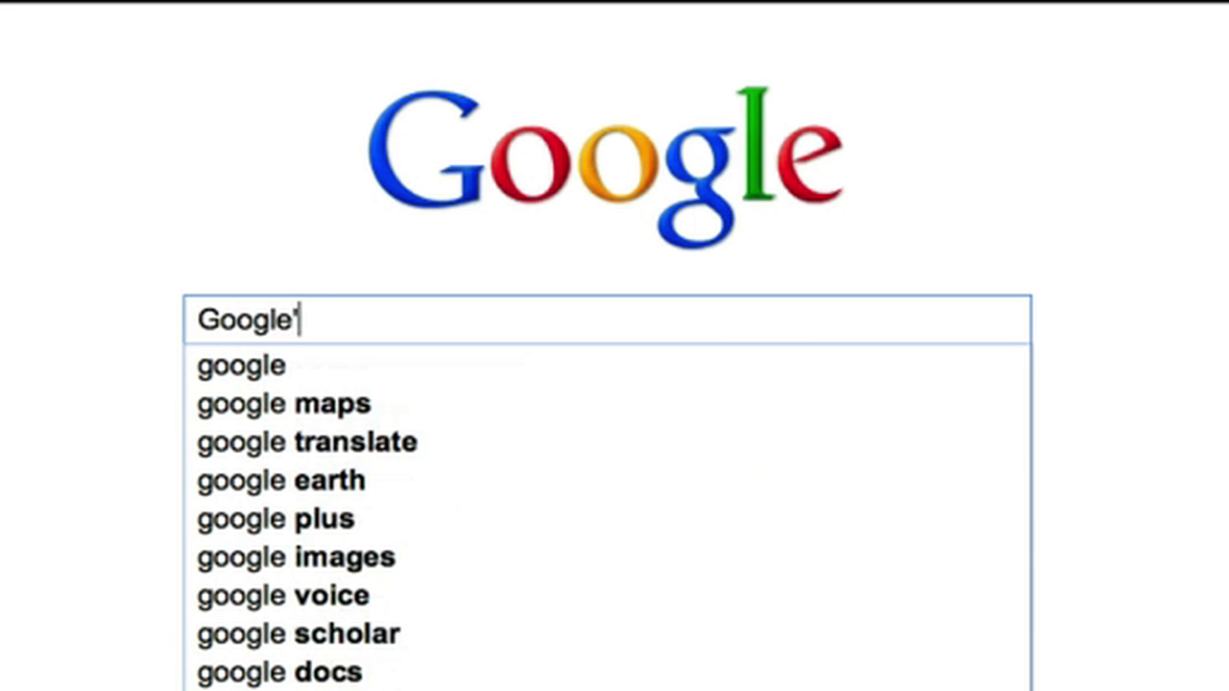
text(s advanced sear)
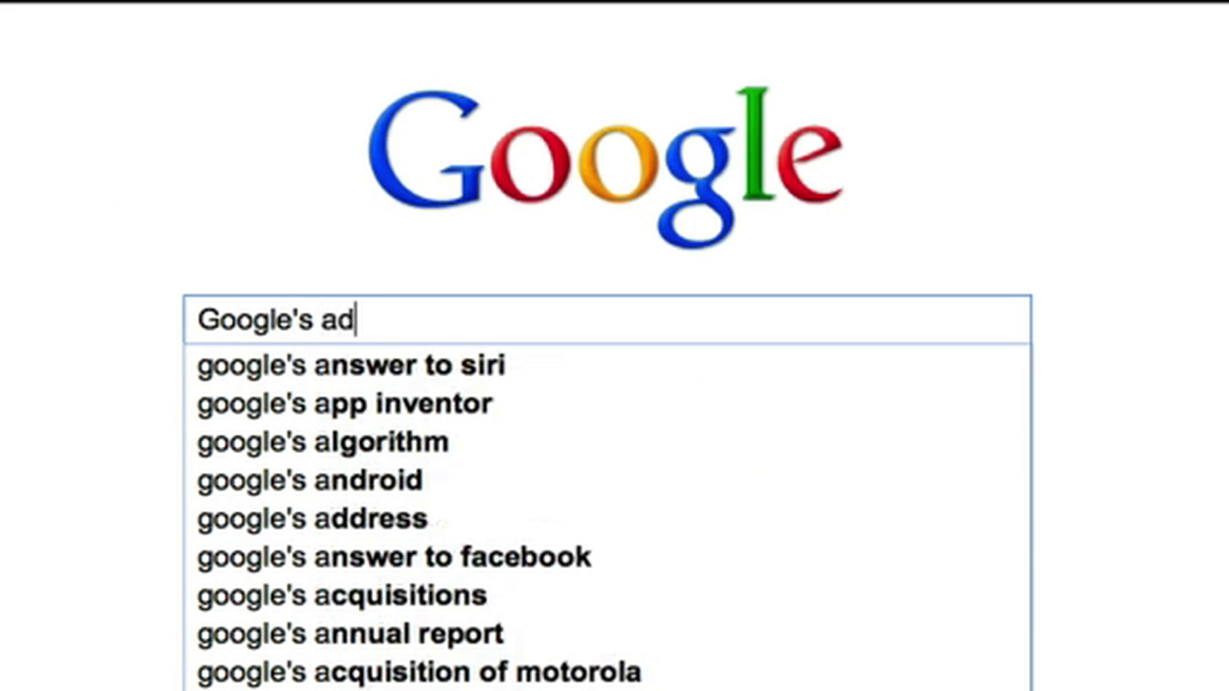
text(ch operators)
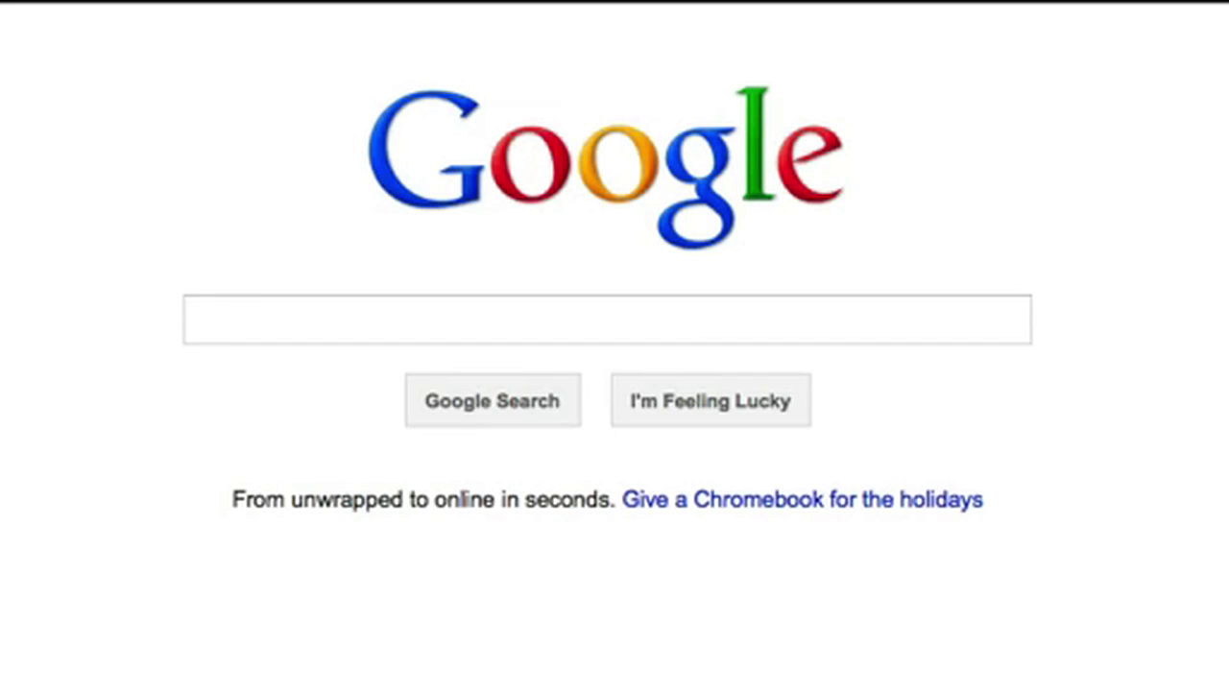
- Type the 'searching within one site' note, then replace it with the site: operator
text(searching within one site)
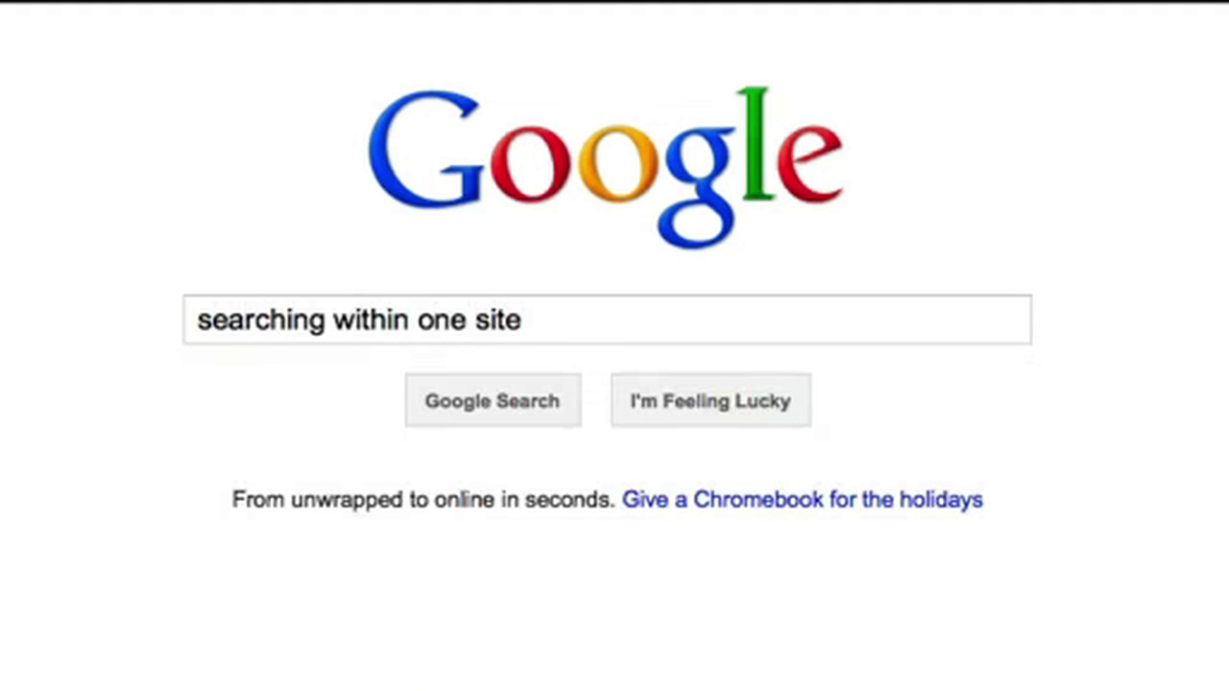
key(ctrl+a)
key(BackSpace)
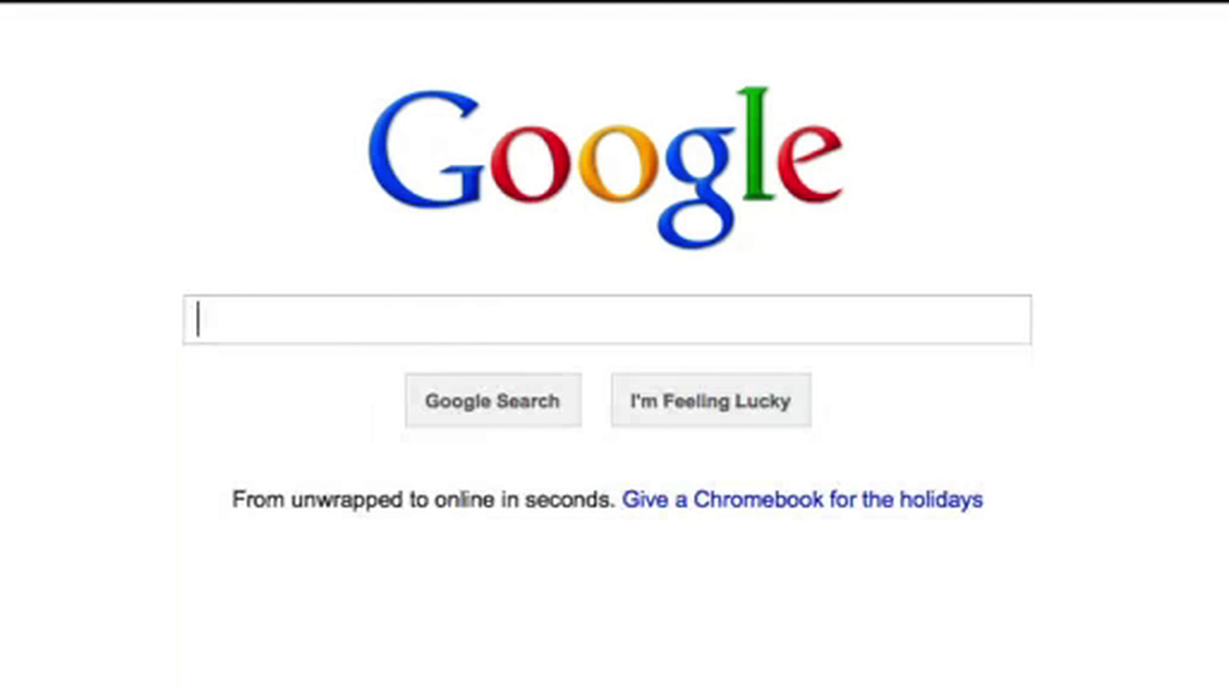
text(s)
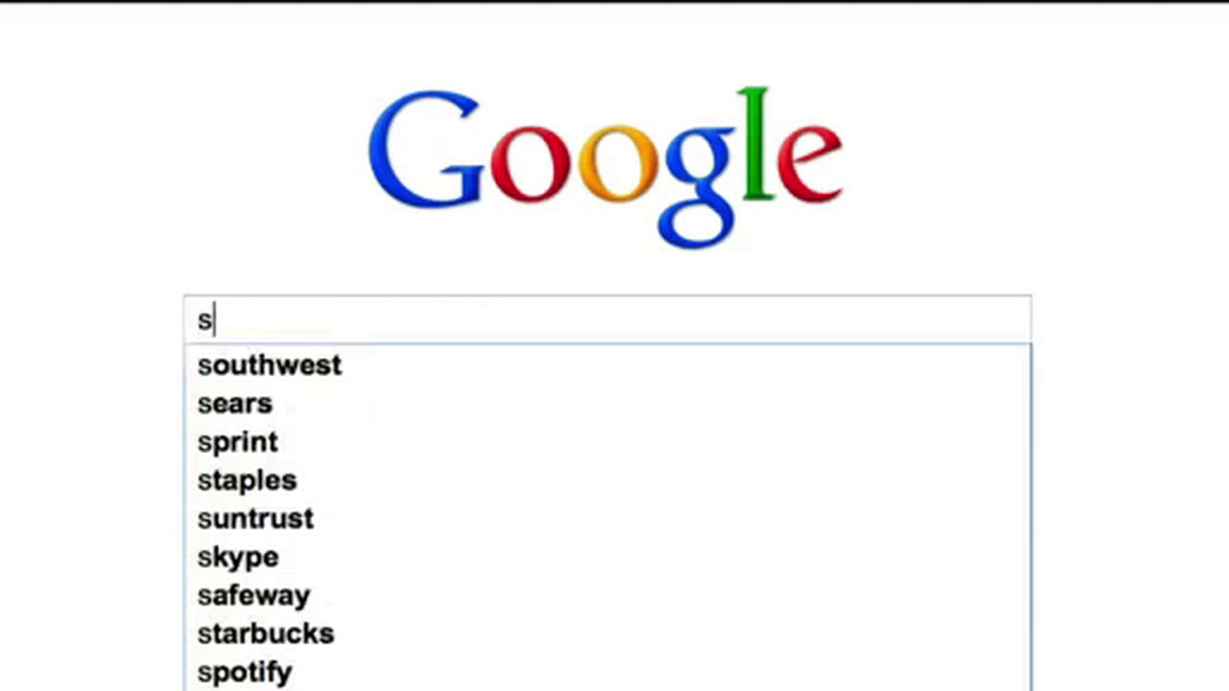
text(ite:URL GOES HERE)
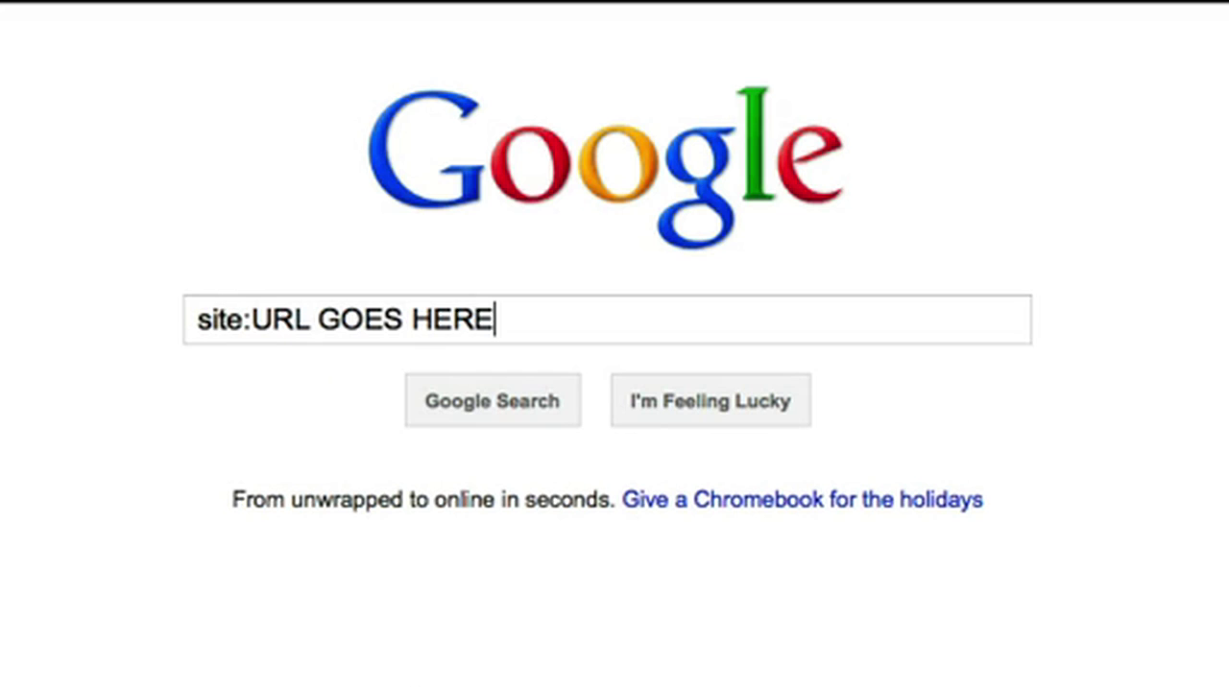
key(BackSpace)
key(BackSpace)
key(BackSpace)
key(BackSpace)
key(BackSpace)
key(BackSpace)
key(BackSpace)
key(BackSpace)
key(BackSpace)
key(BackSpace)
key(BackSpace)
key(BackSpace)
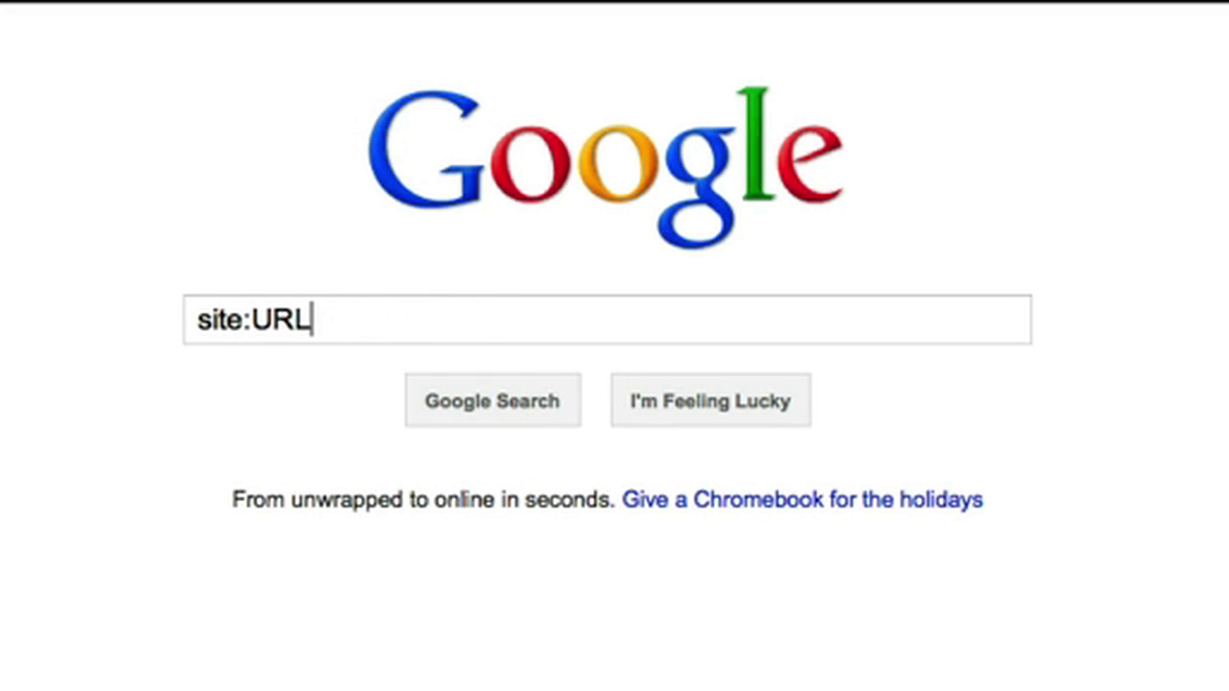
- Search 'site:nytimes.com debt crisis', browse the results, and return to the Google homepage
text(nytim)
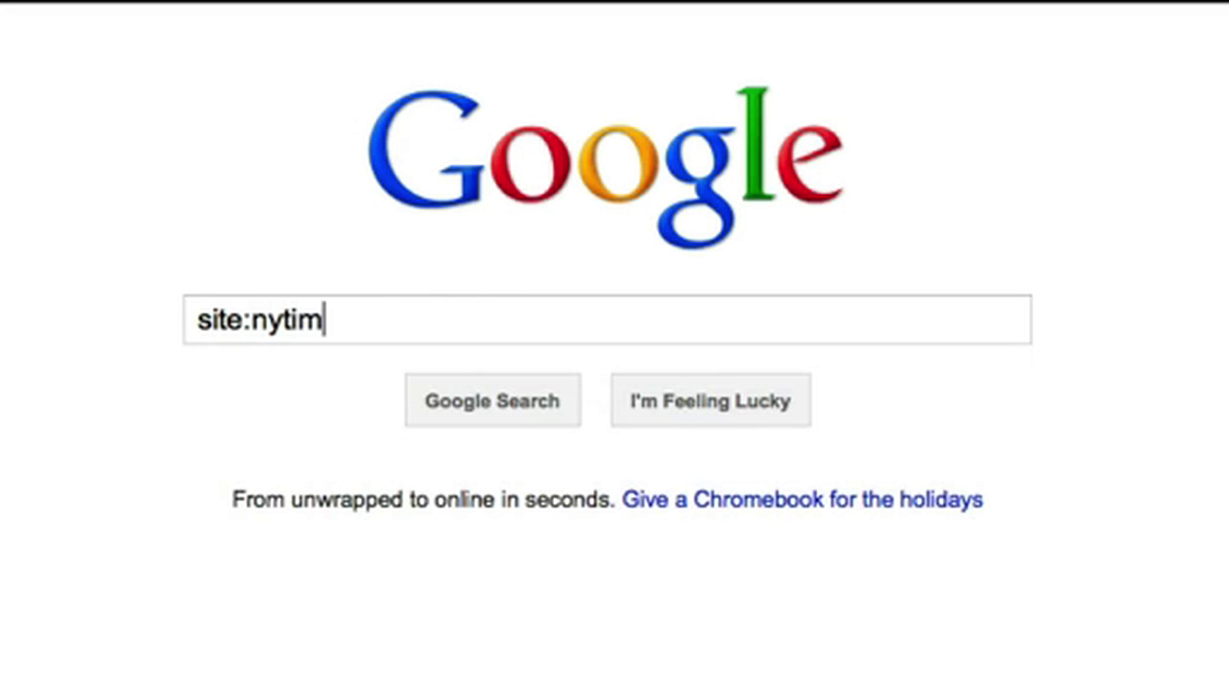
text(es.com debt crisis)
key(Return)
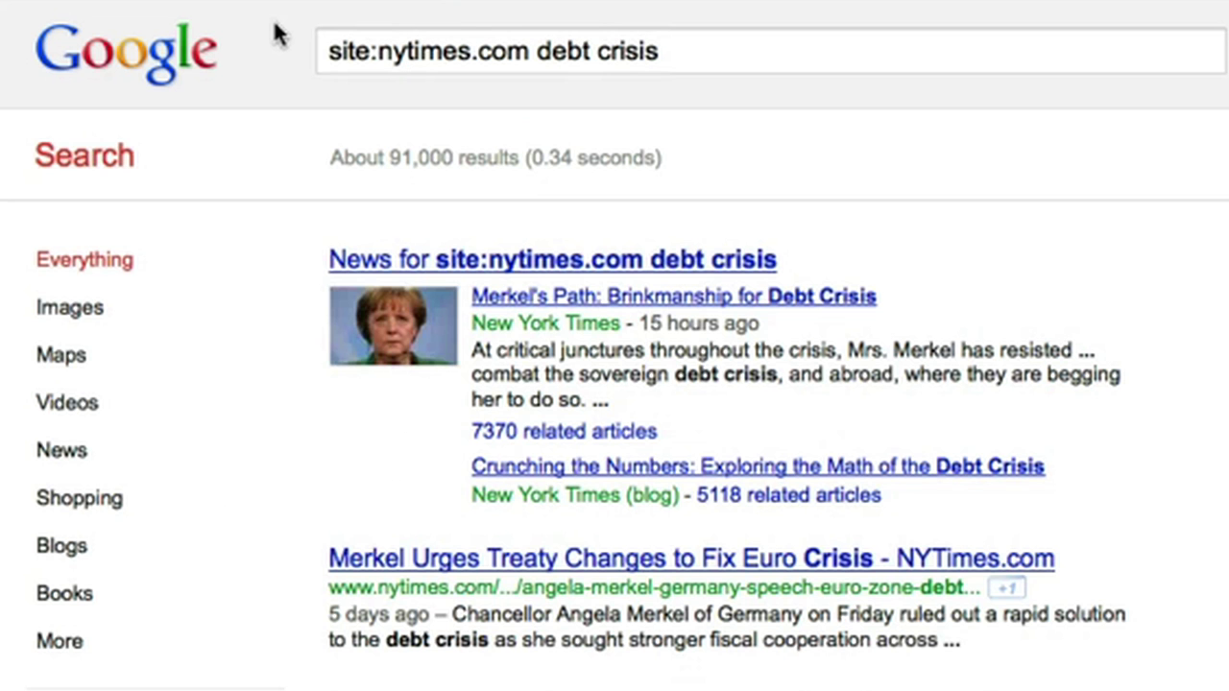
scroll(276, 35, down, 5)
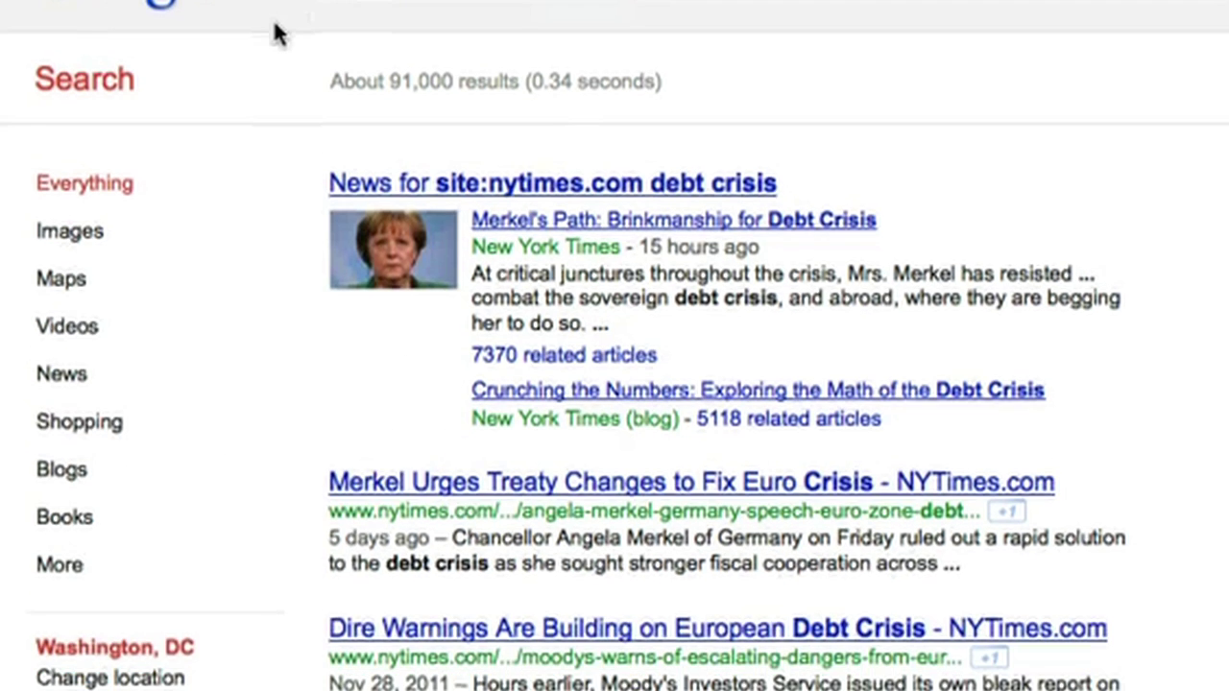
scroll(275, 34, down, 5)
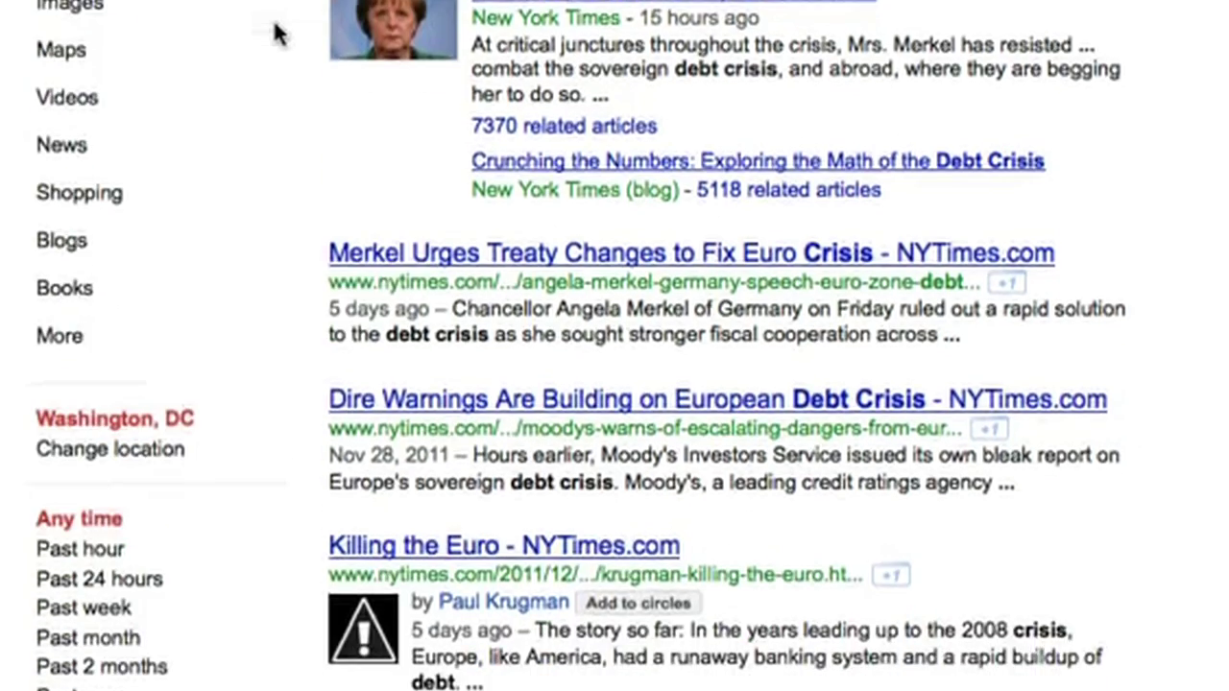
scroll(276, 35, down, 7)
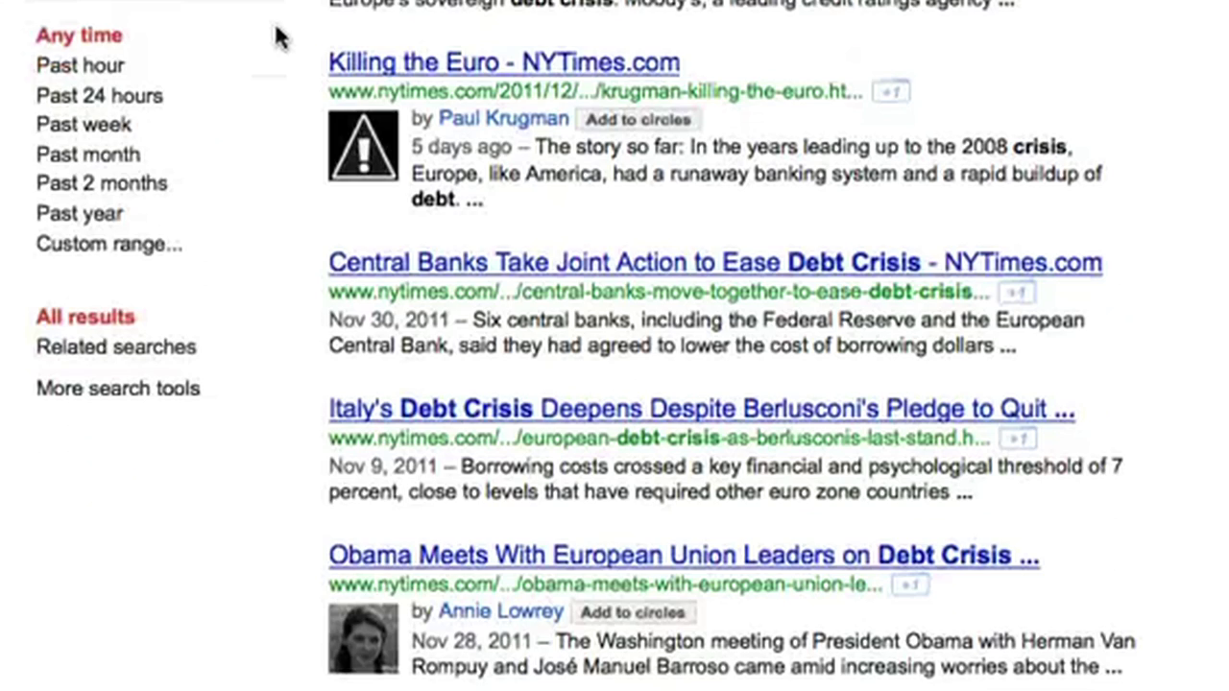
scroll(275, 34, up, 15)
triple_click(324, 47)
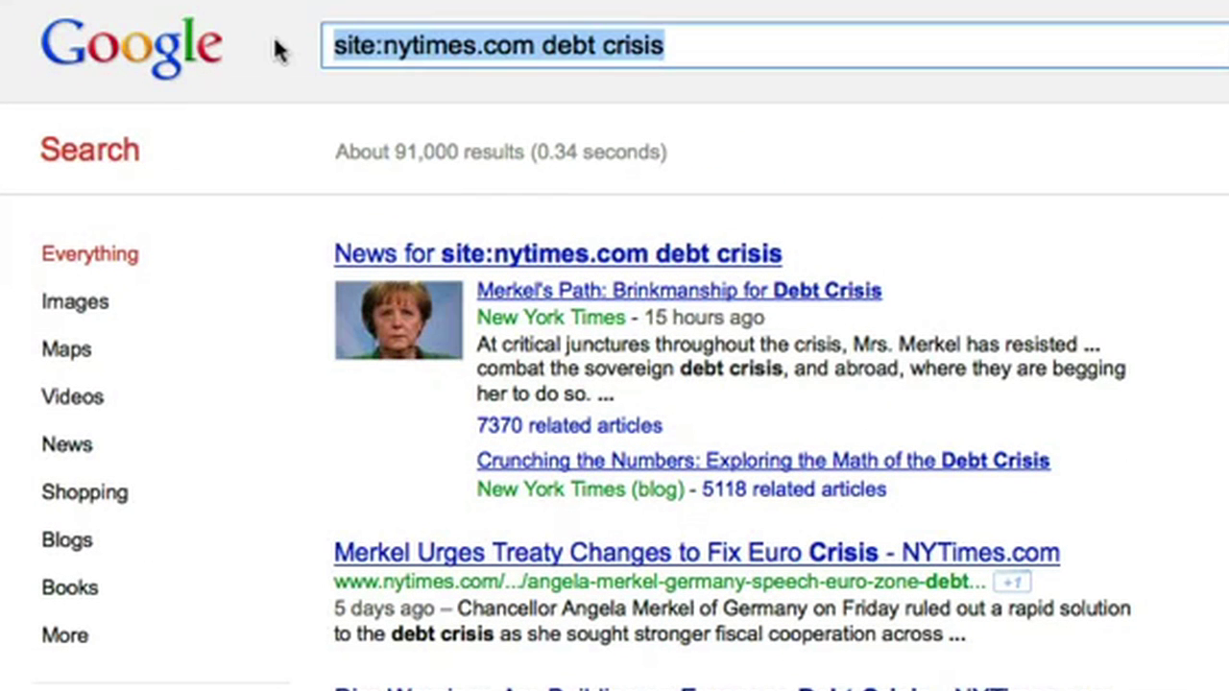
click(220, 29)
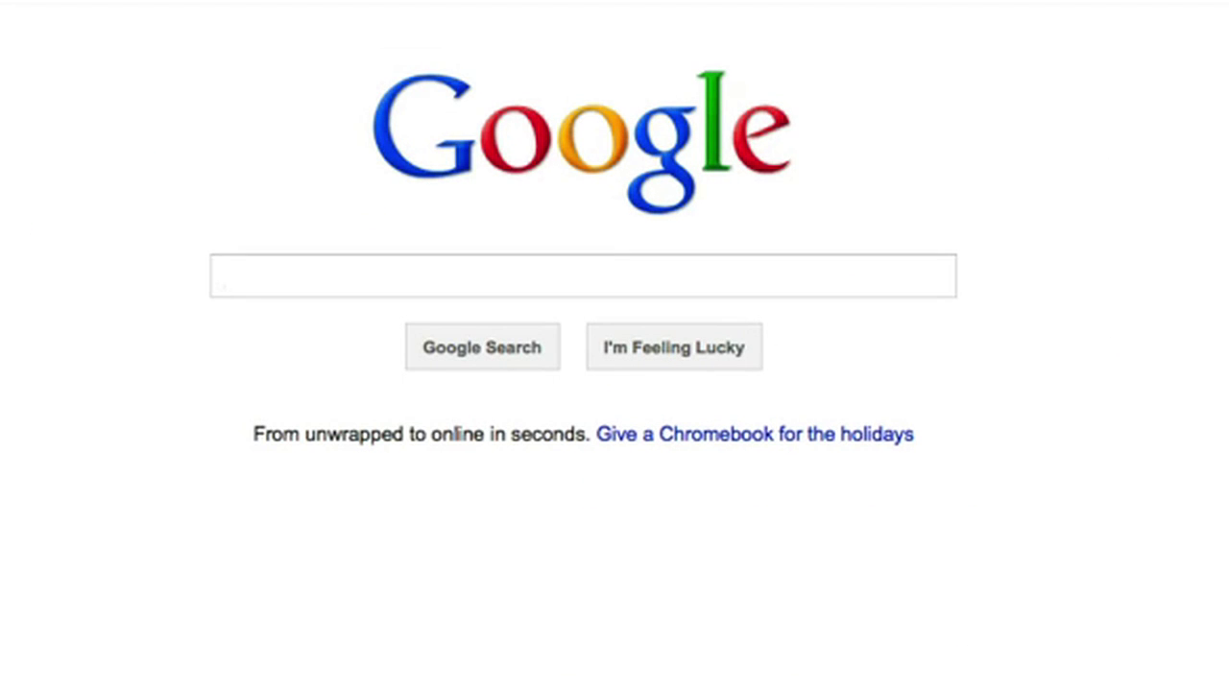
- Type the filetype: example, review indexable file types, and enter 'filetype:PDF Saturn car sales'
text(searching for a s)
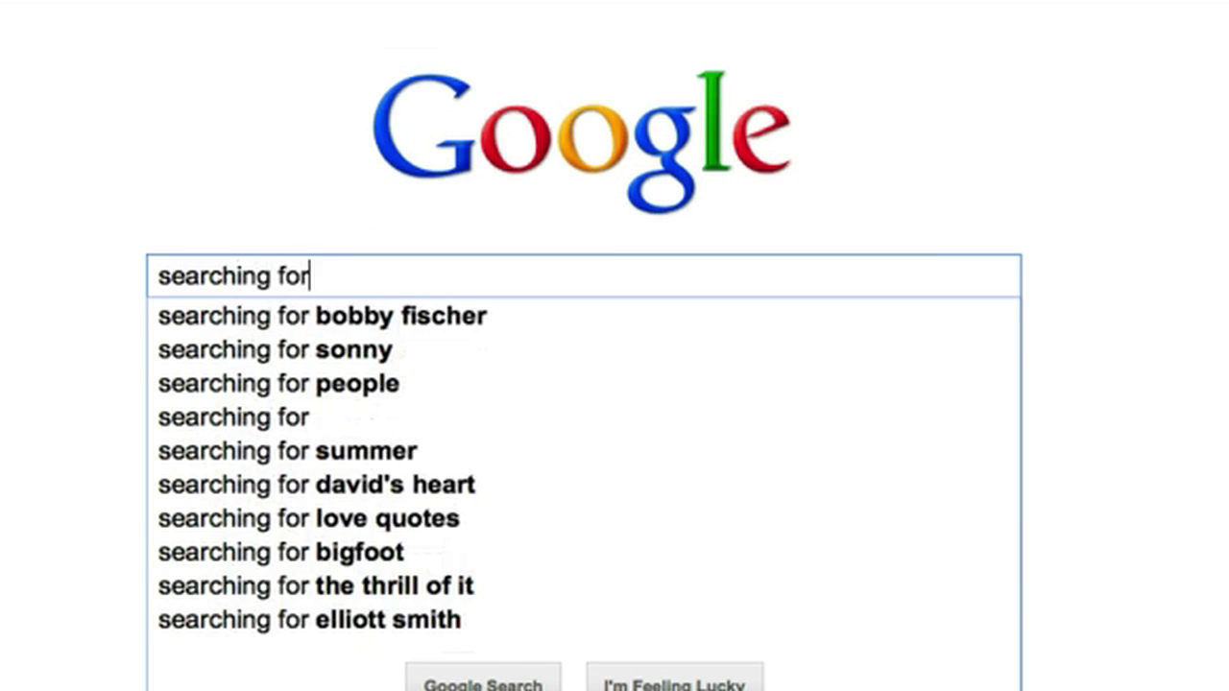
text(pecific type of file)
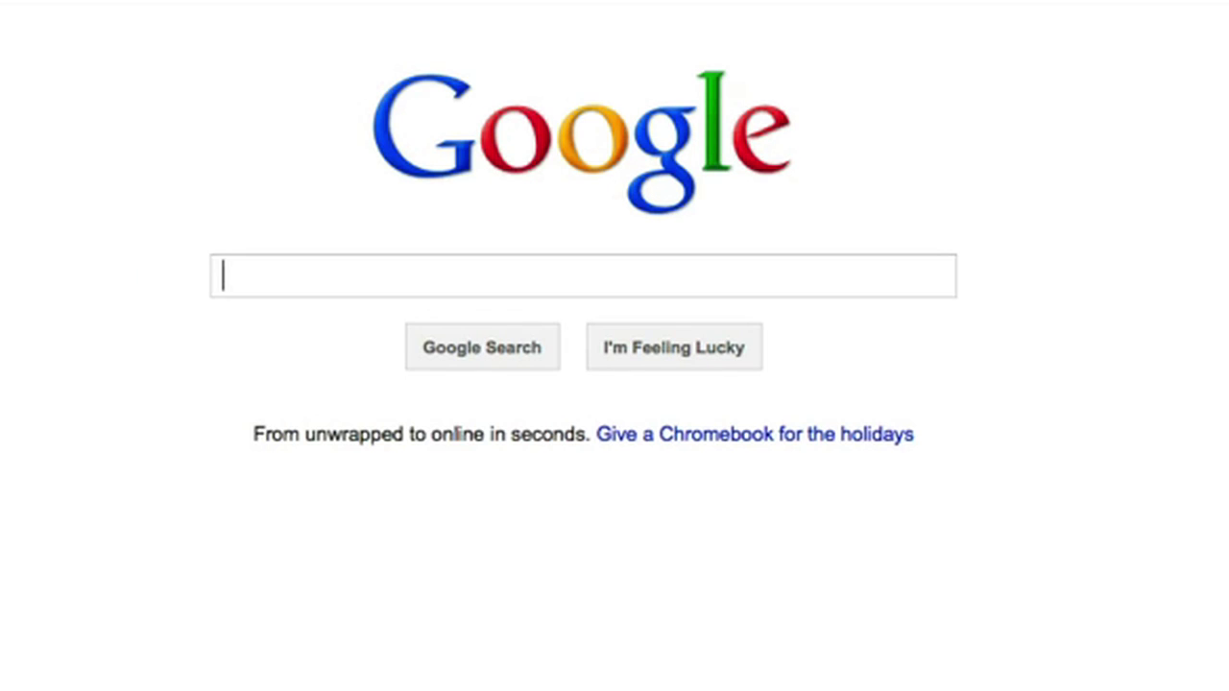
text(filetype:FIL)
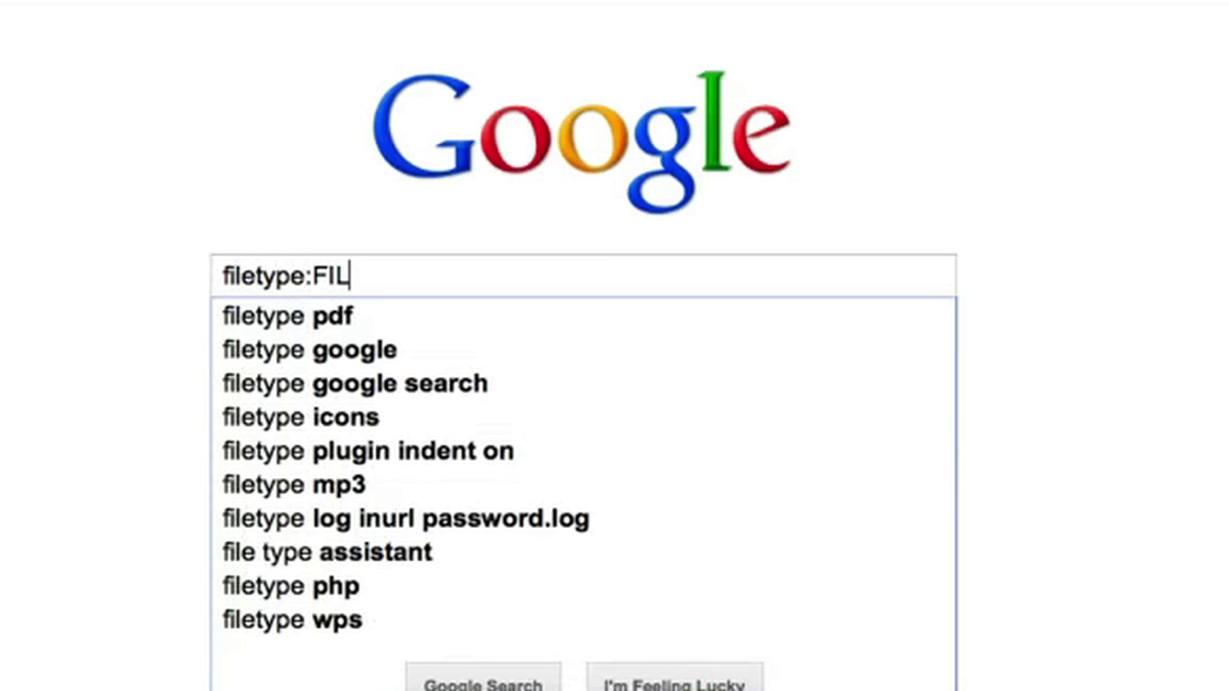
text(ETYPE)
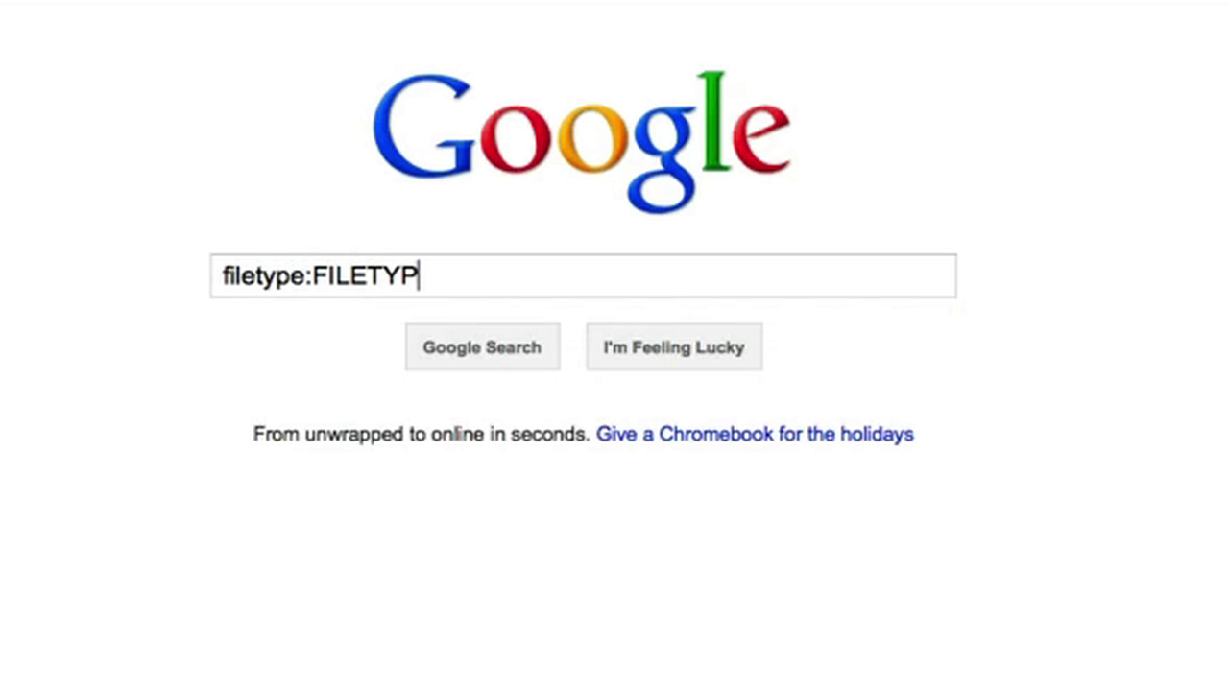
text( GOES HERE)
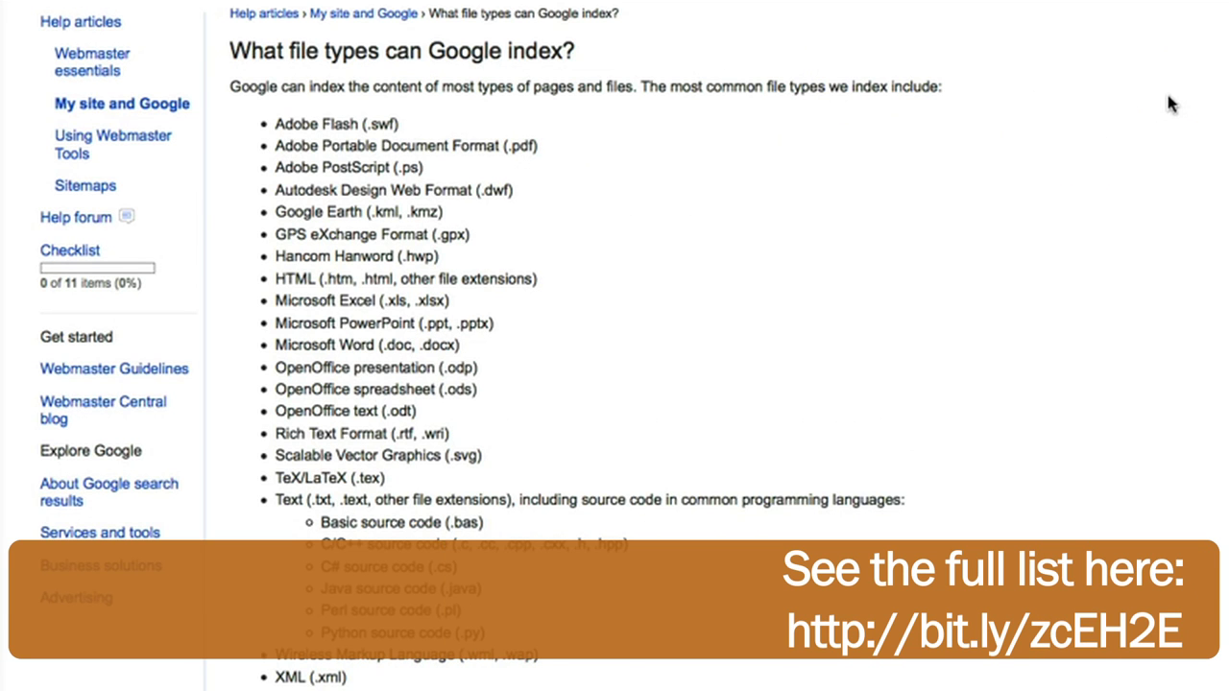
scroll(1170, 104, down, 1)
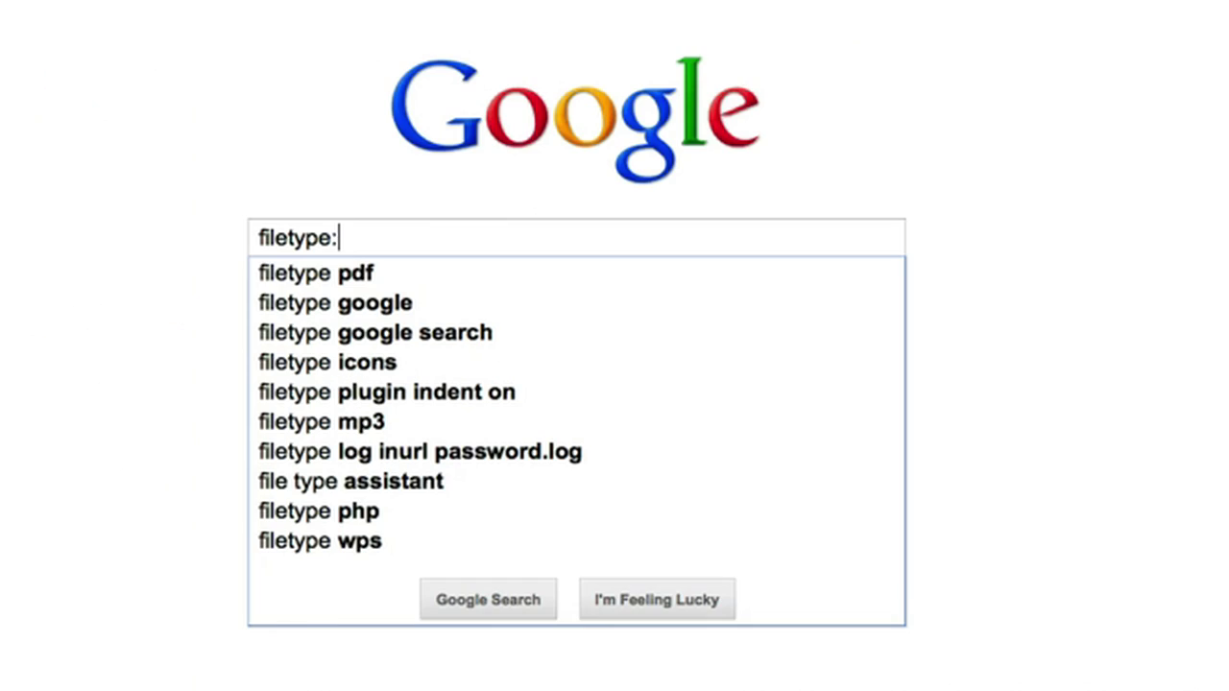
text(PDF Saturn car sales)
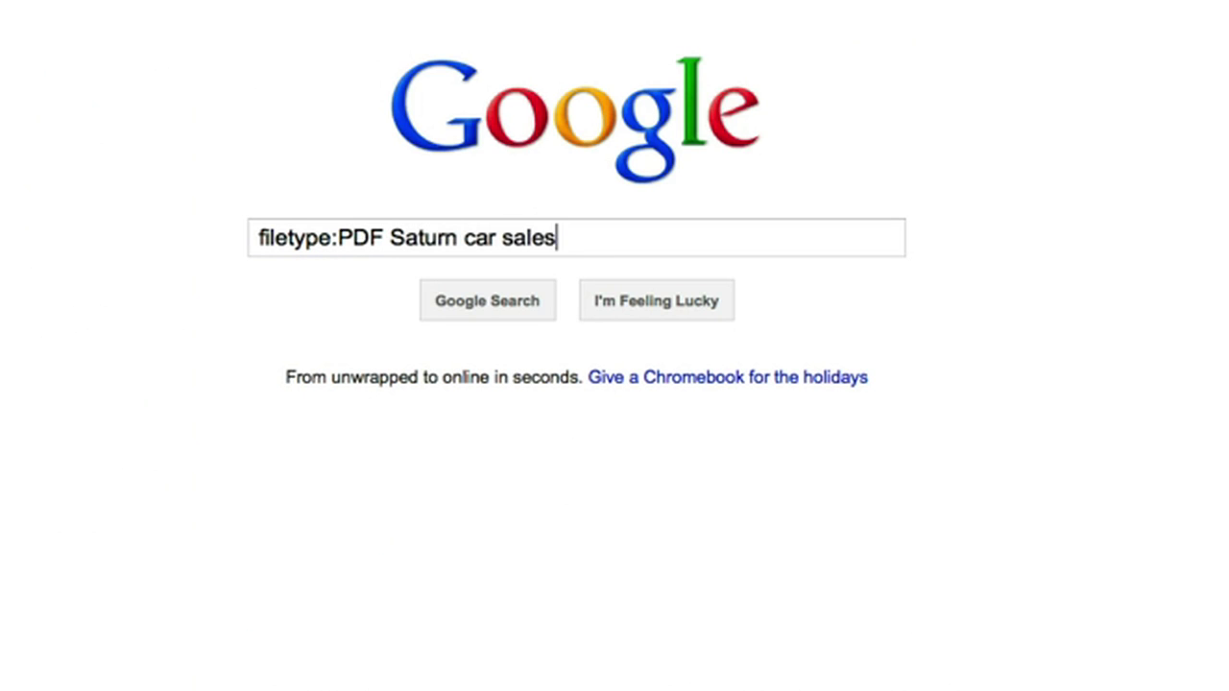
- Run the PDF-only Saturn car sales search, then search 'filetype:xls Coca Cola'
key(Return)
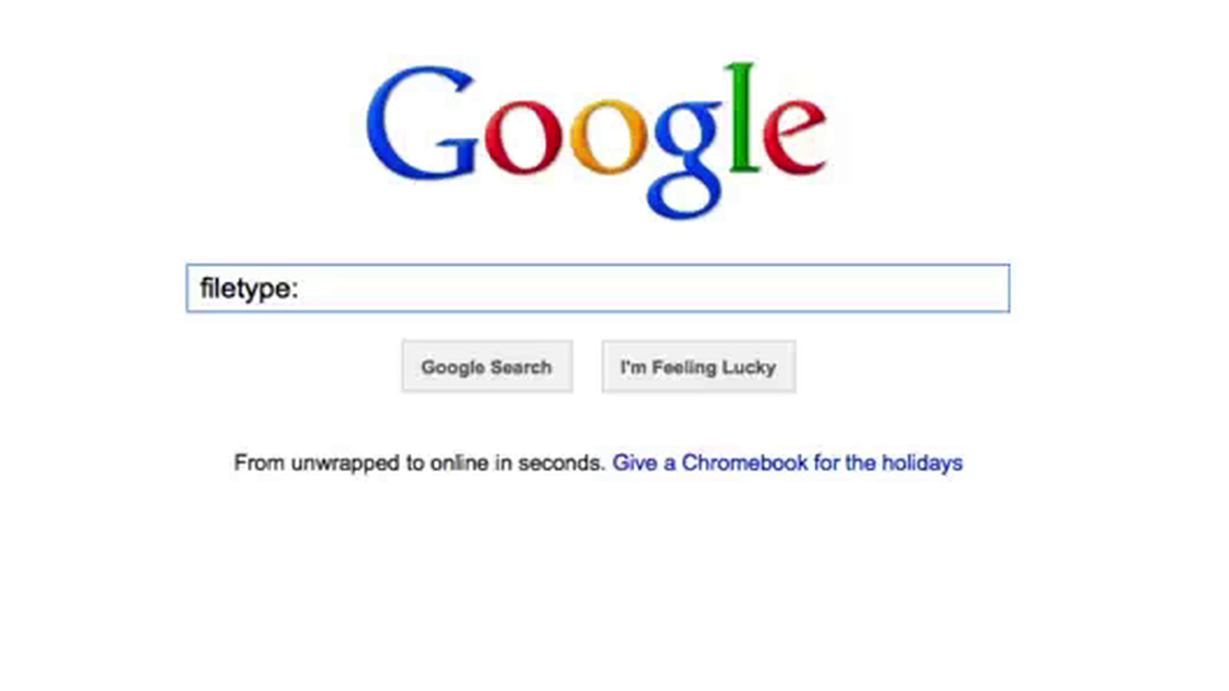
text(xls Coca Cola)
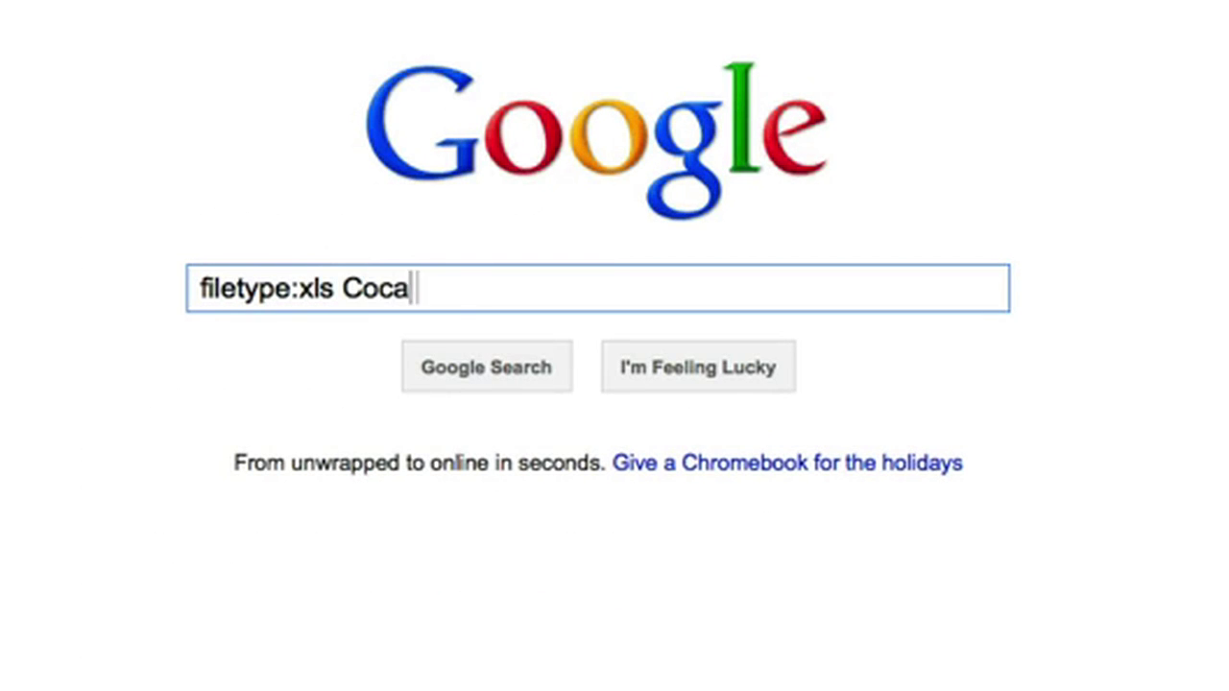
key(Return)
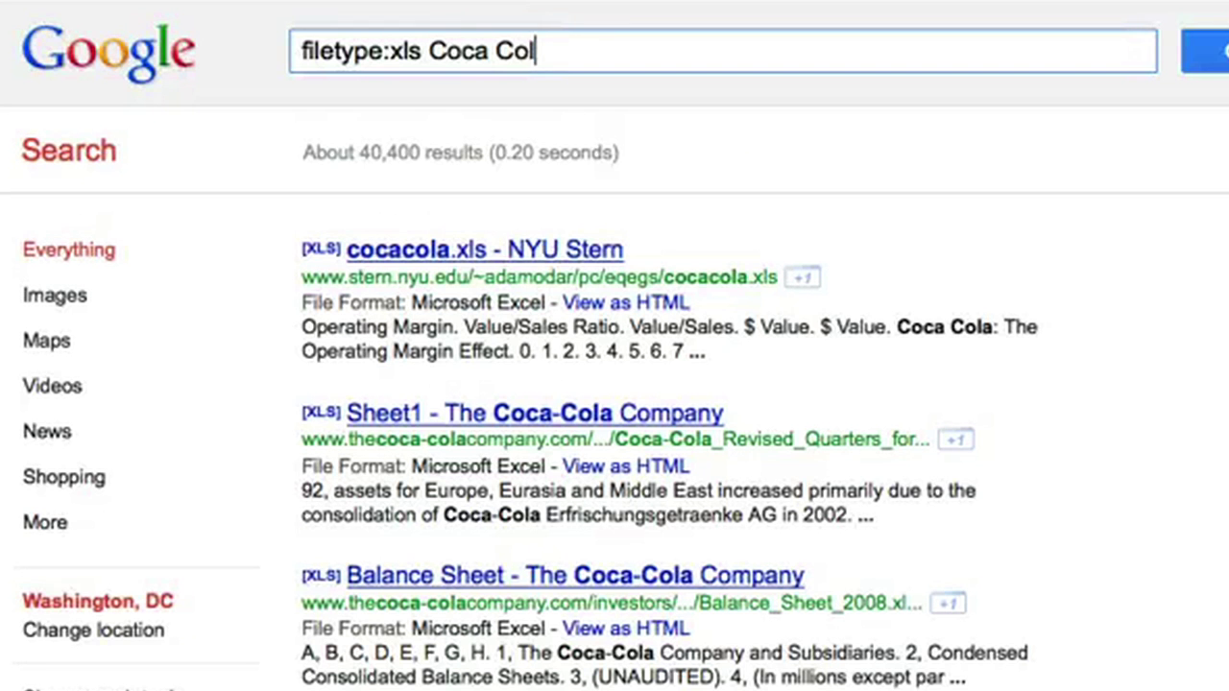
- Replace the query with 'site:sunlightfoundation.com filetype:csv' and run it
key(BackSpace)
key(BackSpace)
key(BackSpace)
key(BackSpace)
key(BackSpace)
key(BackSpace)
key(BackSpace)
key(BackSpace)
key(BackSpace)
key(BackSpace)
key(BackSpace)
key(BackSpace)
key(BackSpace)
key(BackSpace)
key(BackSpace)
key(BackSpace)
key(BackSpace)
key(BackSpace)
key(BackSpace)
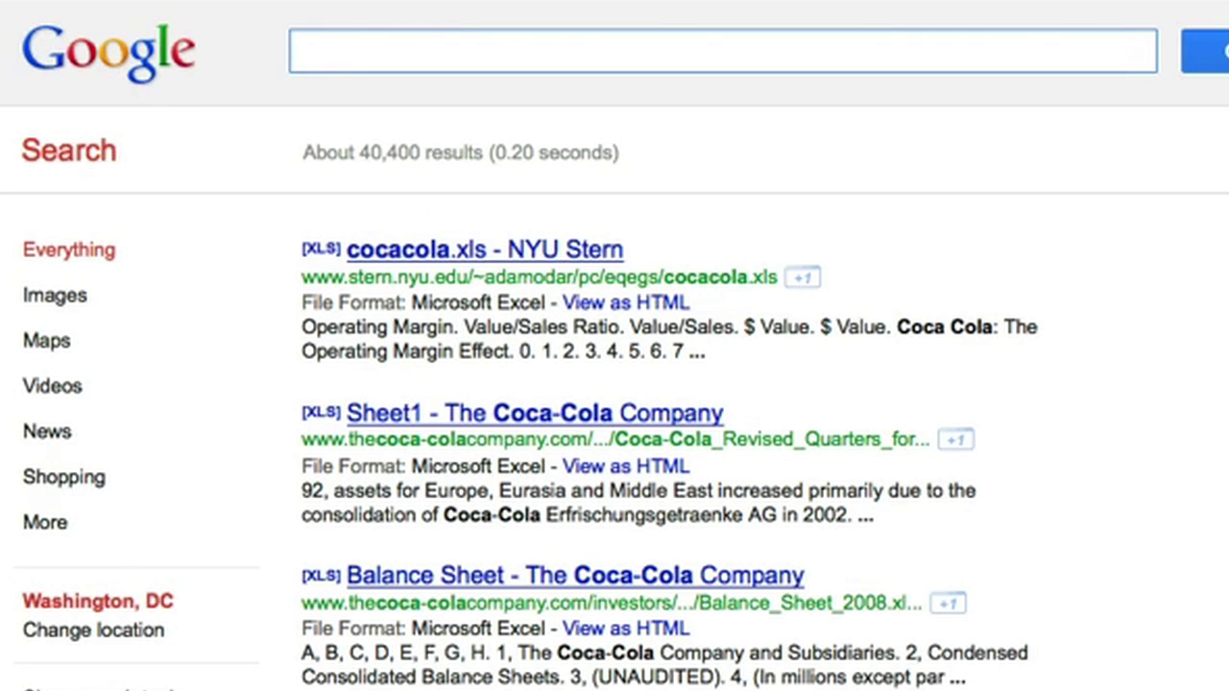
text(site:sunlightfoundation.com)
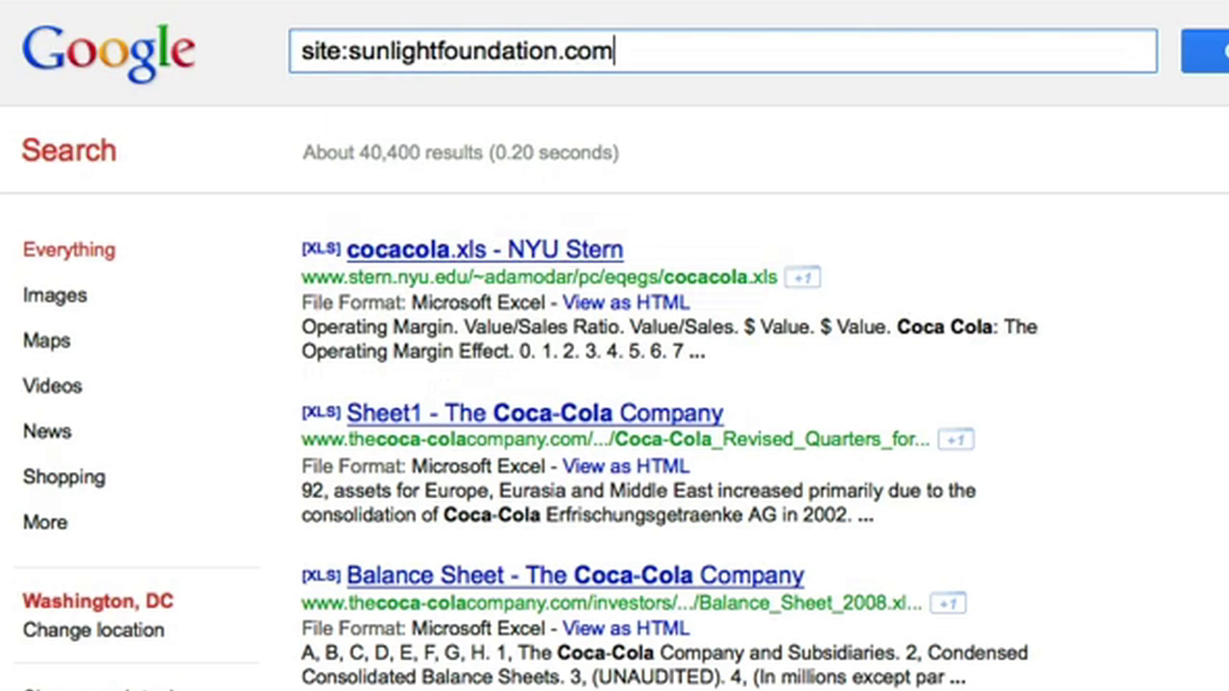
text( filetype:csv)
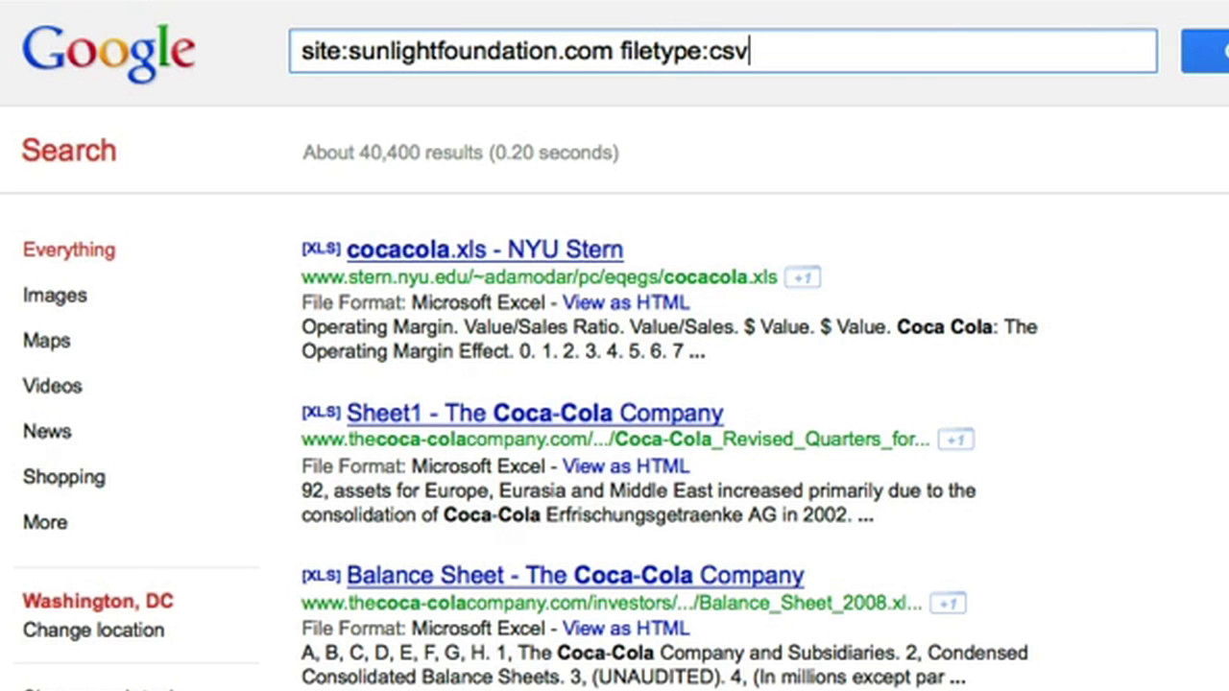
key(Return)
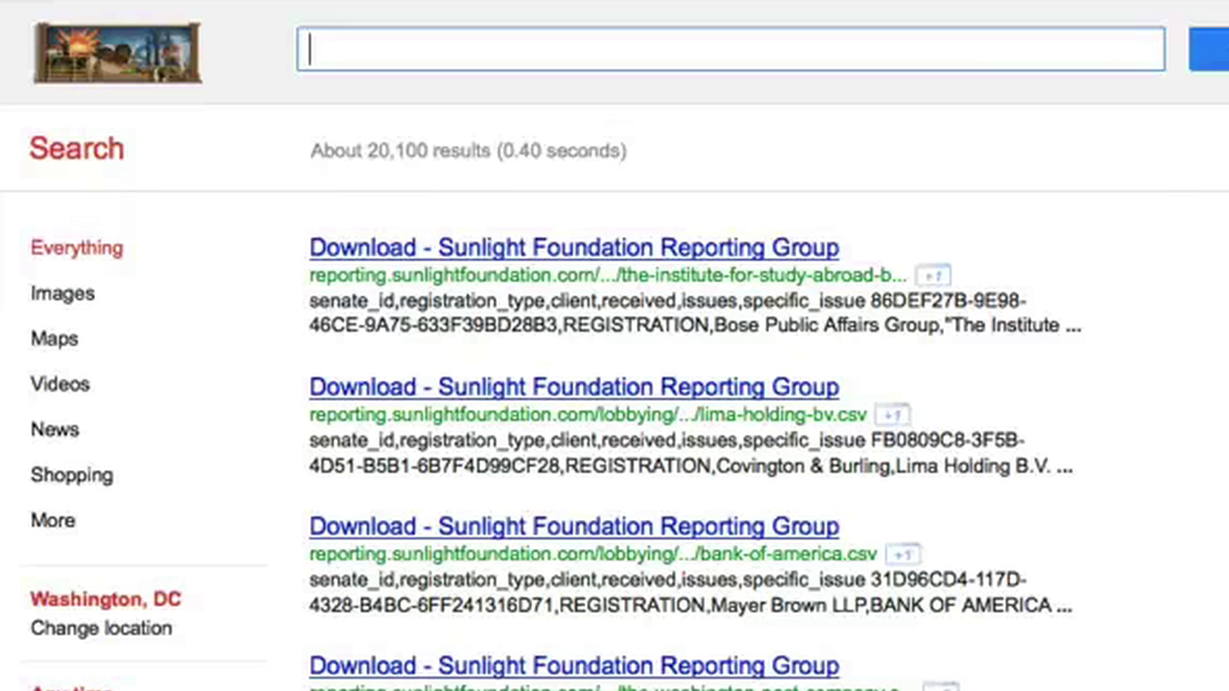
- Type notes about the Boolean AND operator and the NOT/OR operators, then clear the box
text(Go)
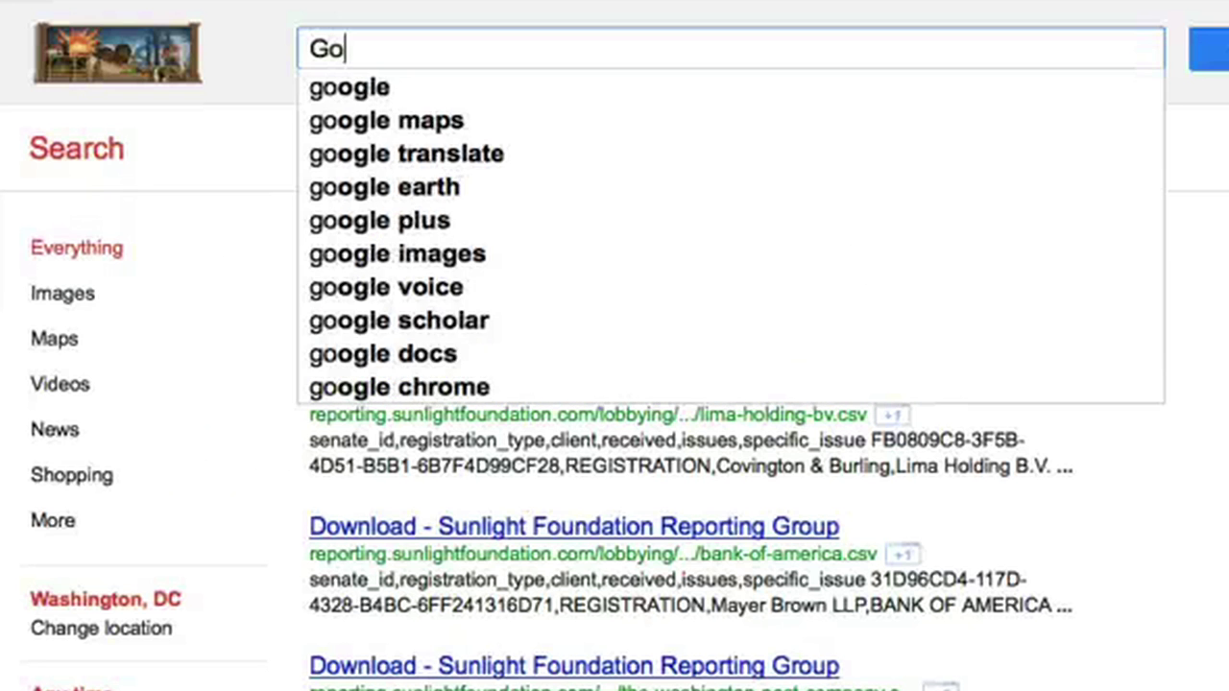
text(ogle's normal searc)
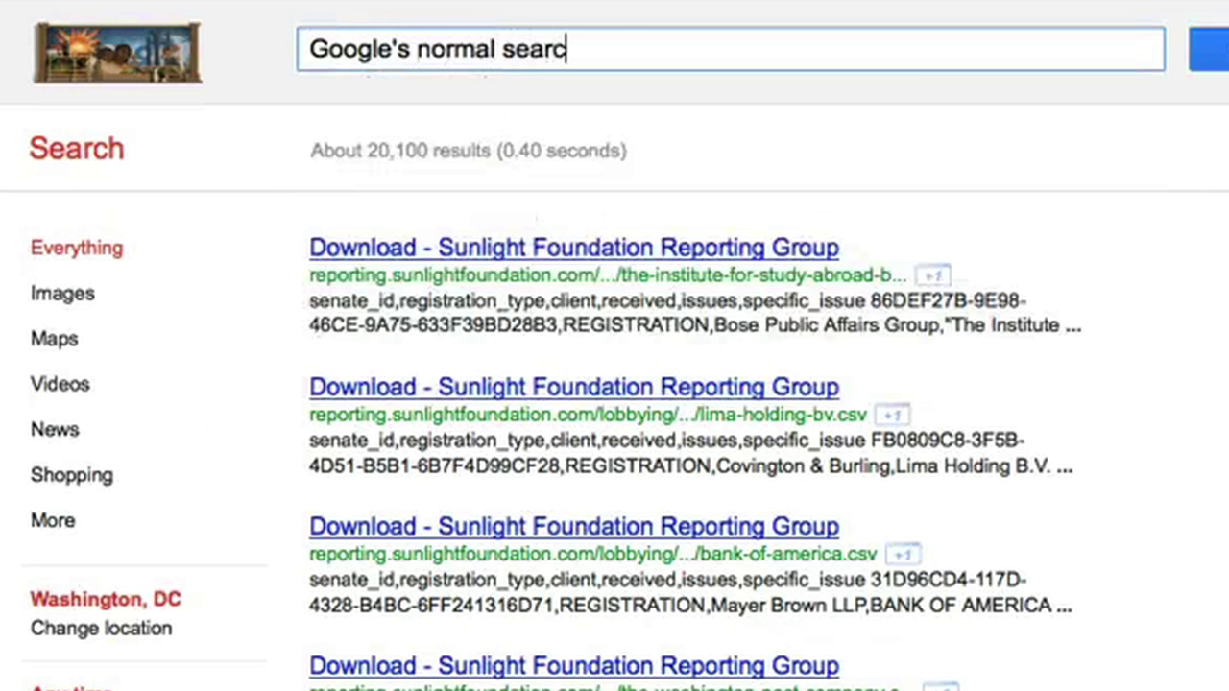
text(h algorithm: )
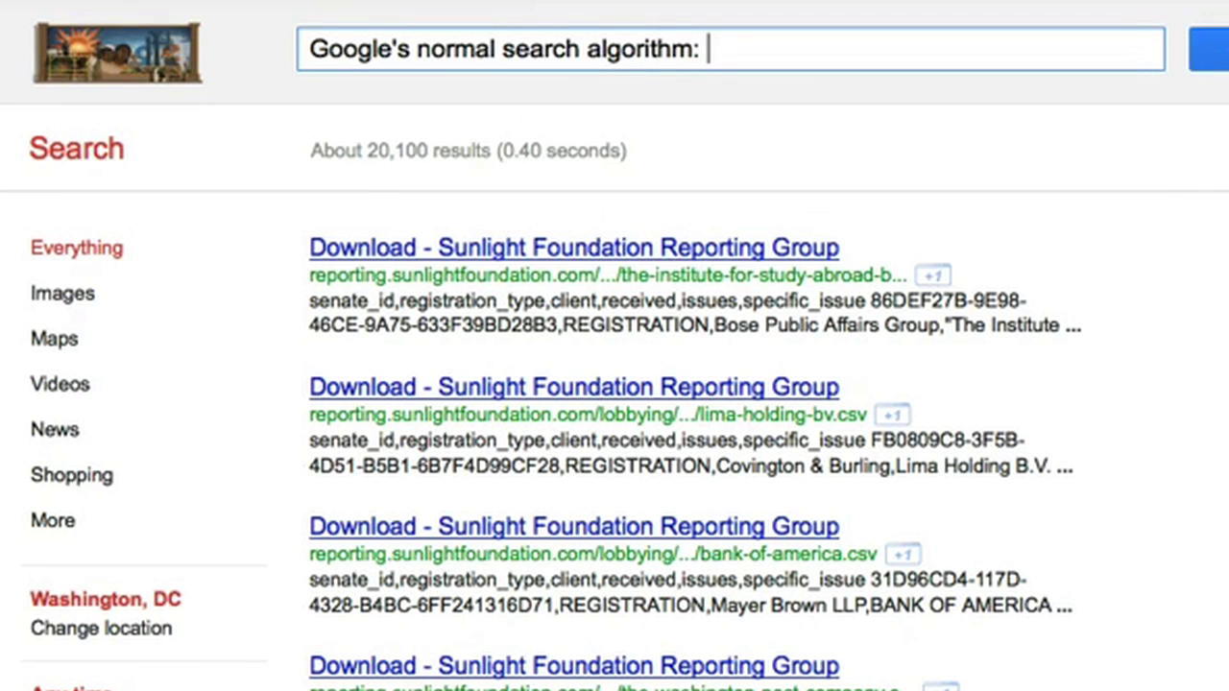
text(the boolean AND operator)
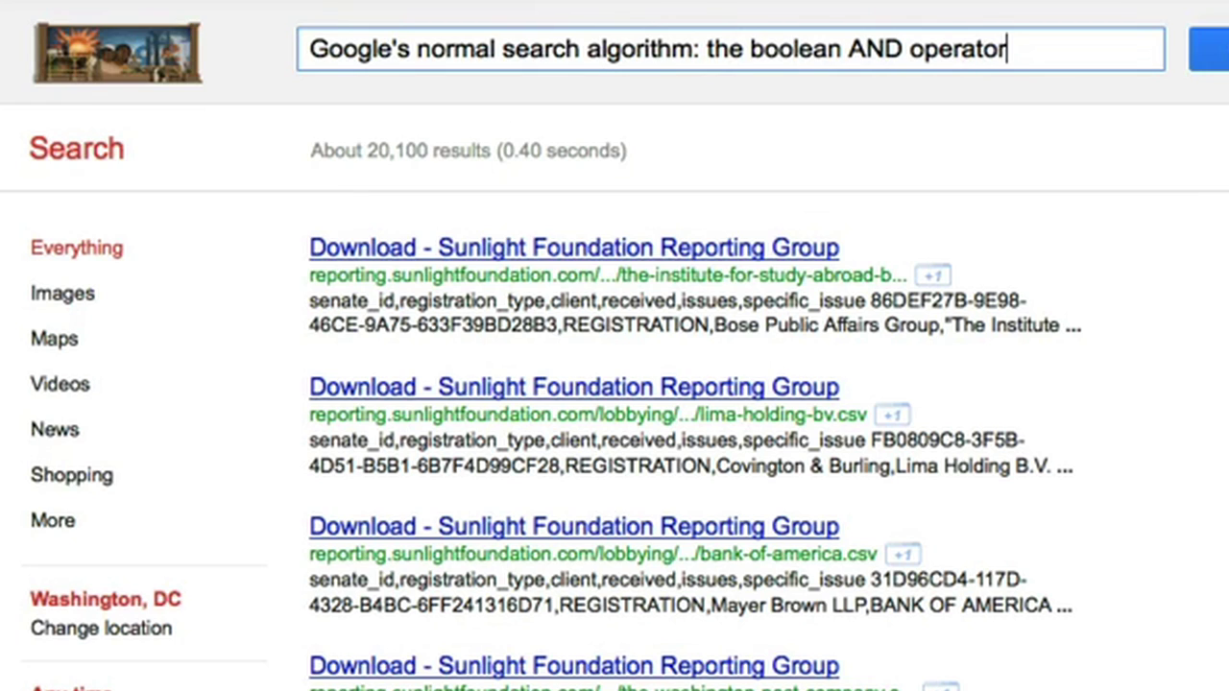
key(BackSpace)
key(BackSpace)
key(BackSpace)
key(BackSpace)
key(BackSpace)
key(BackSpace)
key(BackSpace)
key(BackSpace)
key(BackSpace)
key(BackSpace)
key(BackSpace)
key(BackSpace)
key(BackSpace)
key(BackSpace)
key(BackSpace)
key(BackSpace)
key(BackSpace)
key(BackSpace)
key(BackSpace)
key(BackSpace)
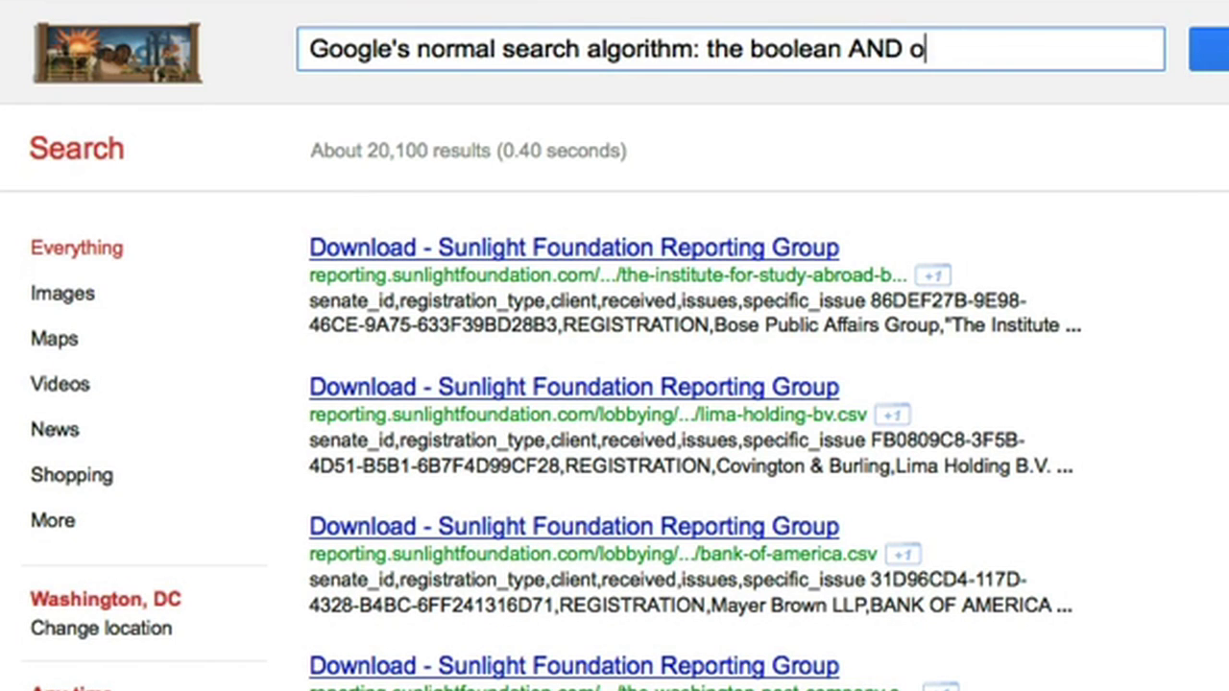
key(BackSpace)
key(BackSpace)
key(BackSpace)
key(BackSpace)
key(BackSpace)
key(BackSpace)
key(BackSpace)
key(BackSpace)
key(BackSpace)
key(BackSpace)
key(BackSpace)
key(BackSpace)
key(BackSpace)
key(BackSpace)
key(BackSpace)
key(BackSpace)
key(BackSpace)
key(BackSpace)
key(BackSpace)
key(BackSpace)
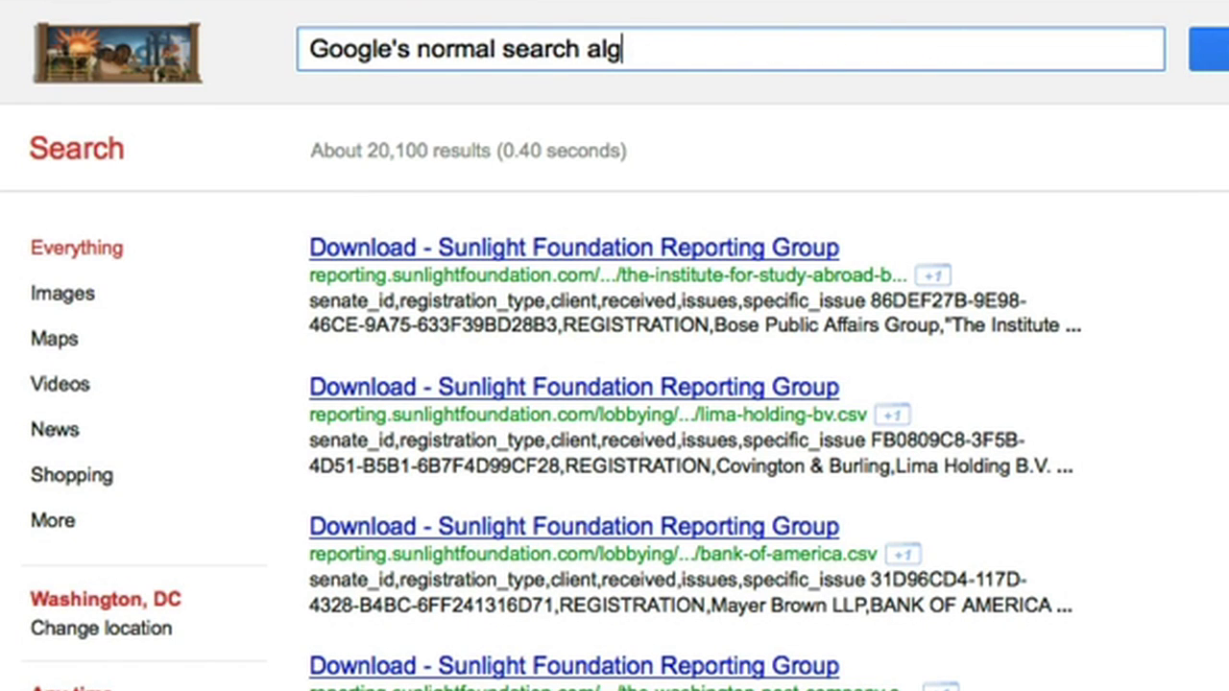
key(BackSpace)
key(BackSpace)
key(BackSpace)
key(BackSpace)
key(BackSpace)
key(BackSpace)
key(BackSpace)
key(BackSpace)
key(BackSpace)
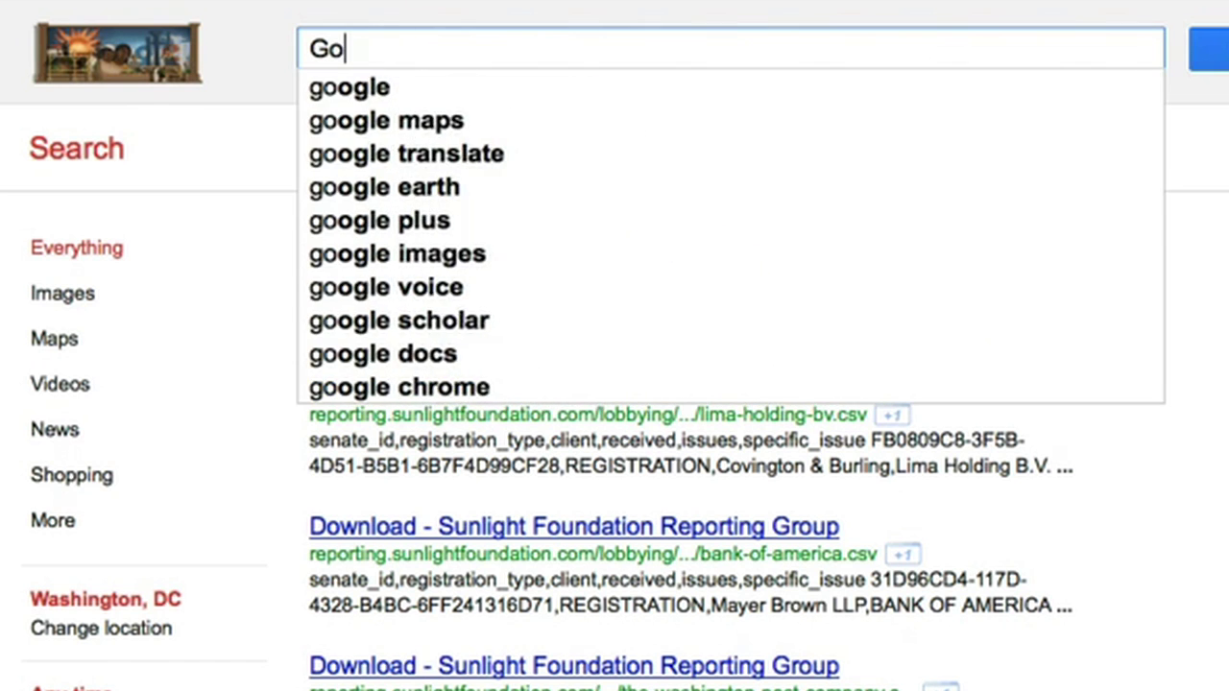
text(try the )
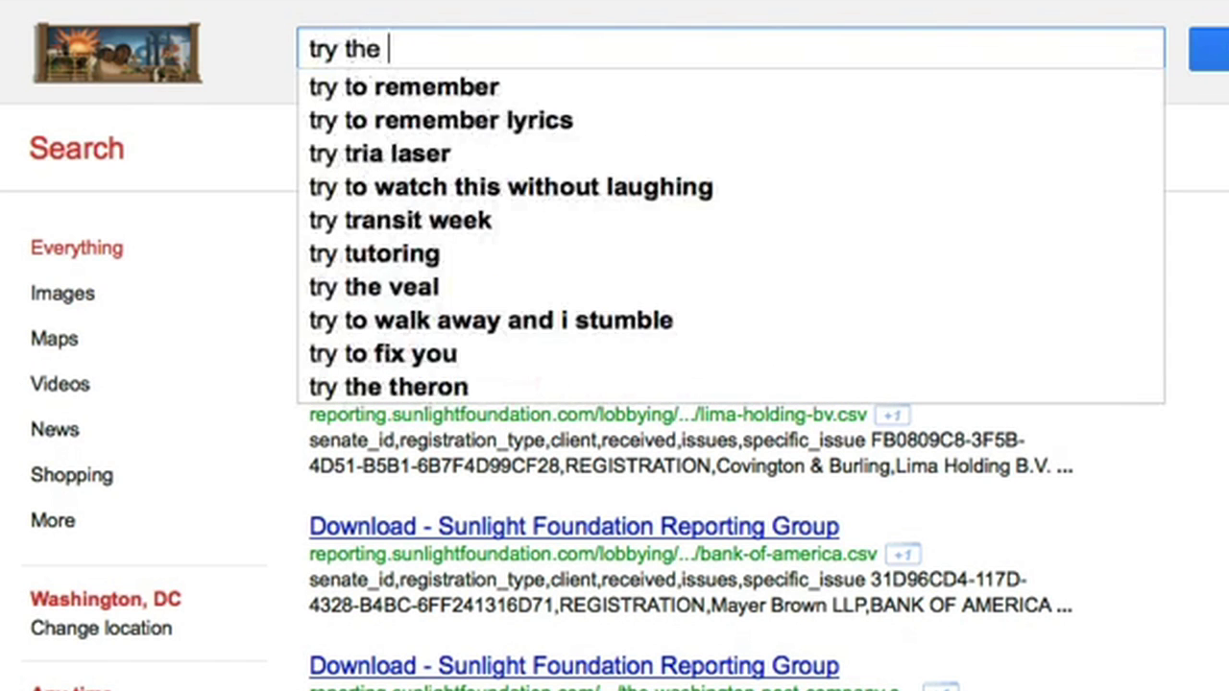
text(NOT or OR operat)
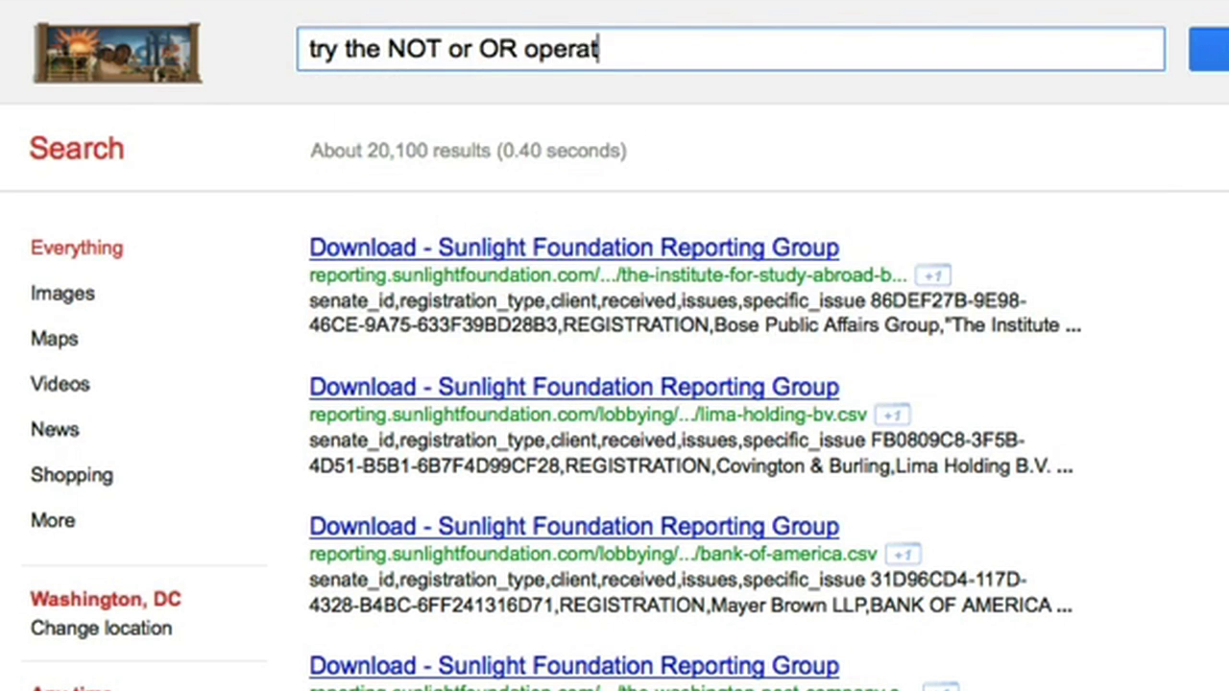
text(ors for better search results)
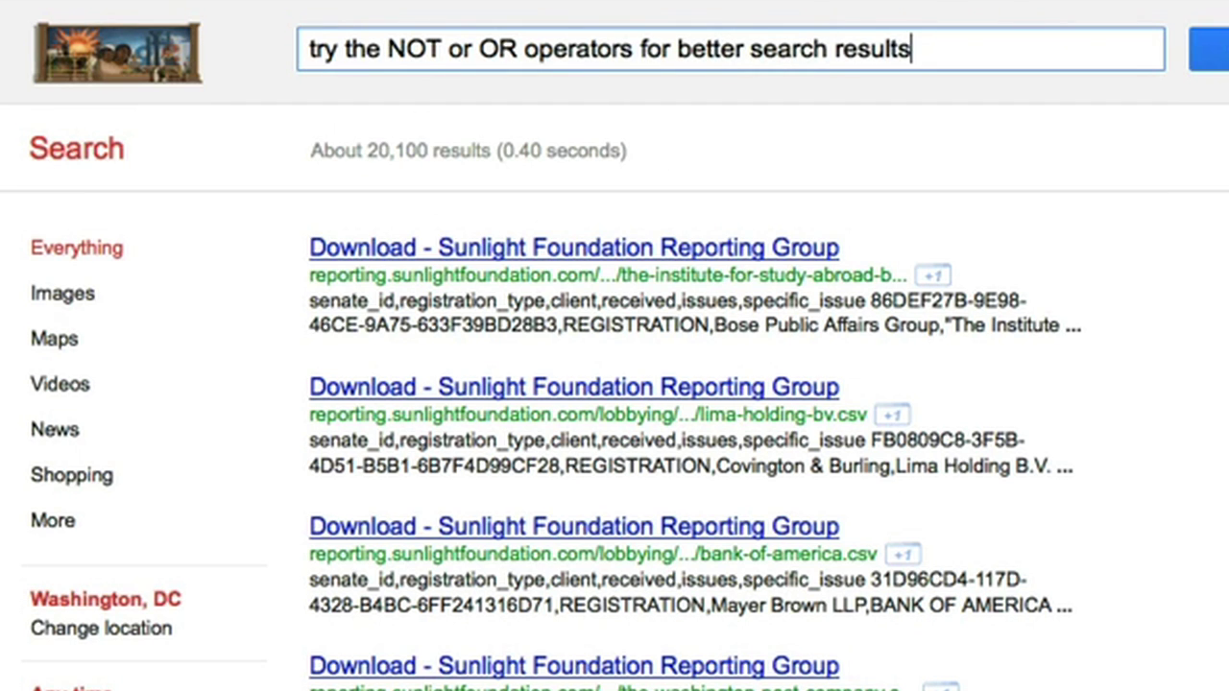
key(ctrl+a)
key(BackSpace)
- Search coffee shop pennsylvania ave 3rd street with AND between every word
text(coffe)
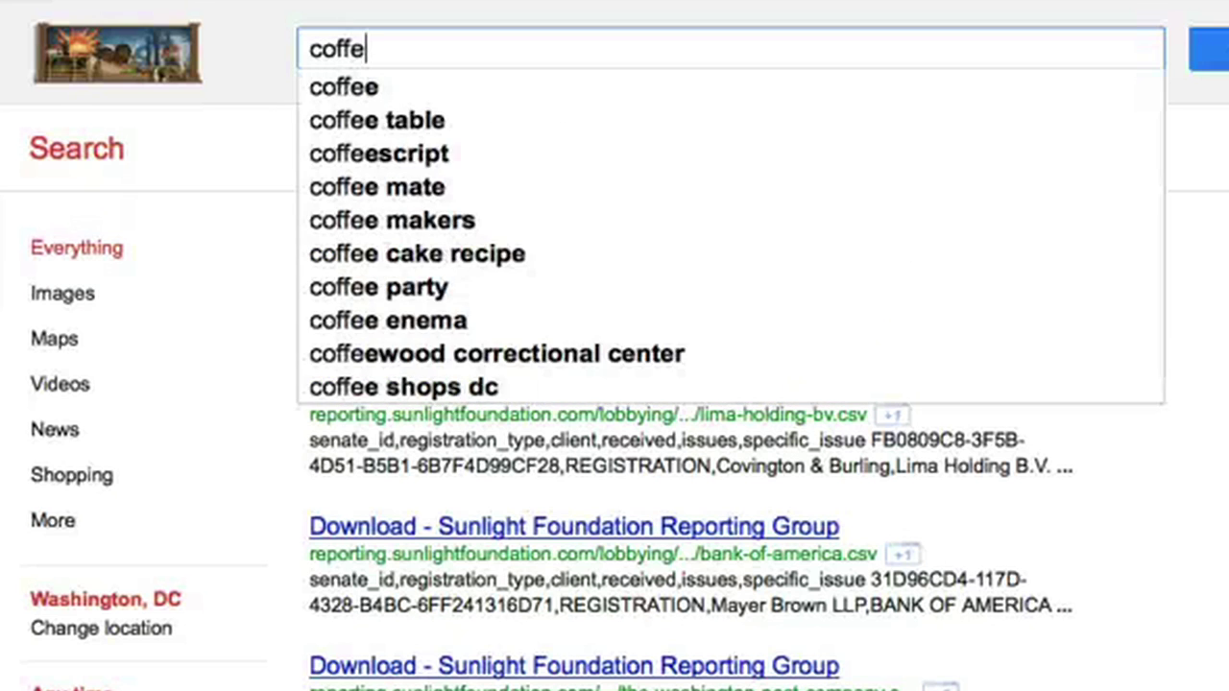
text(e shop pennsylvani)
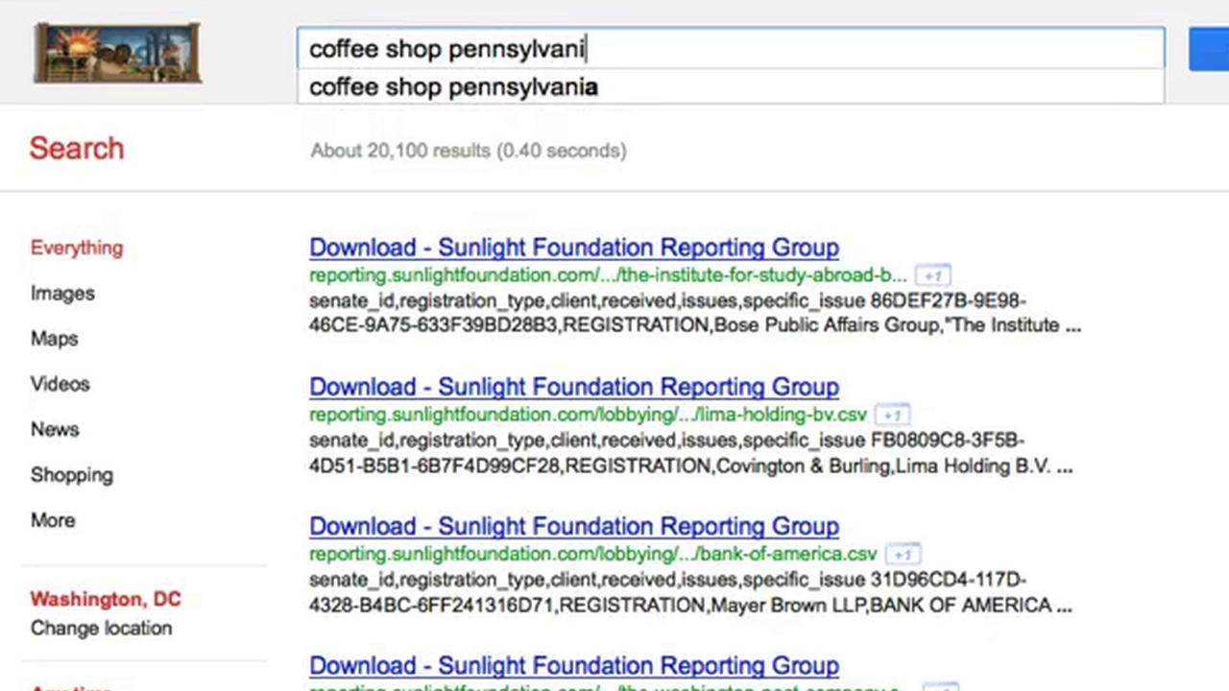
text(a ave 3rd )
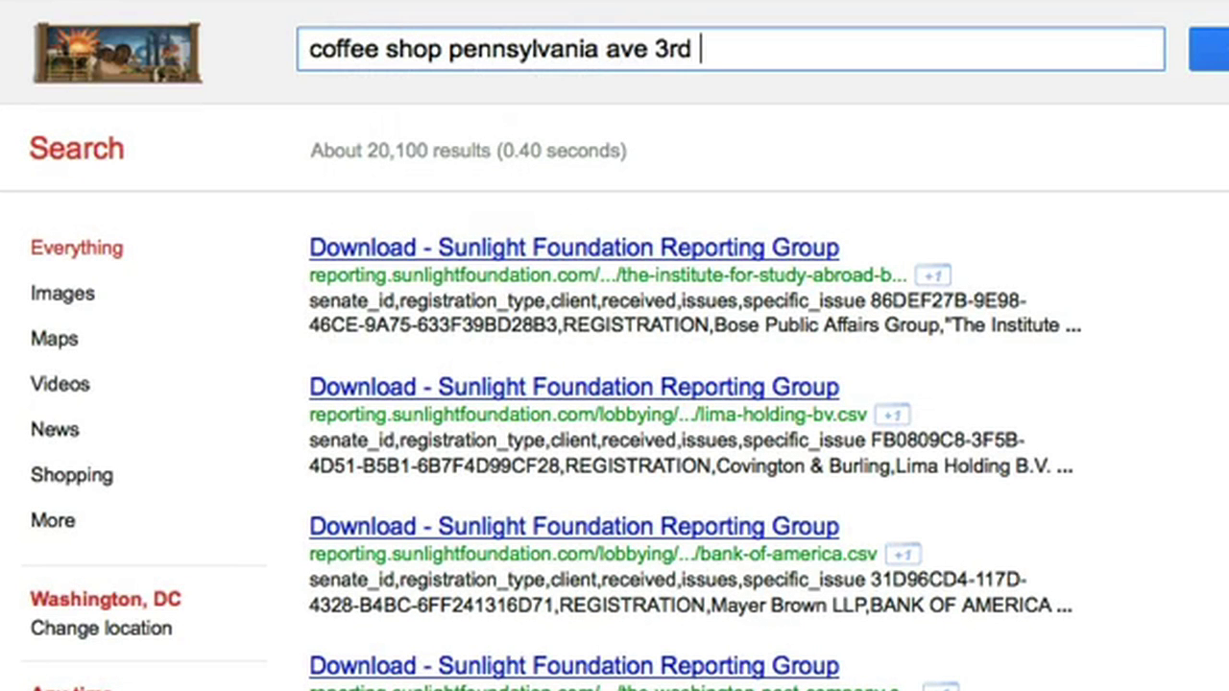
text(street)
text(AND)
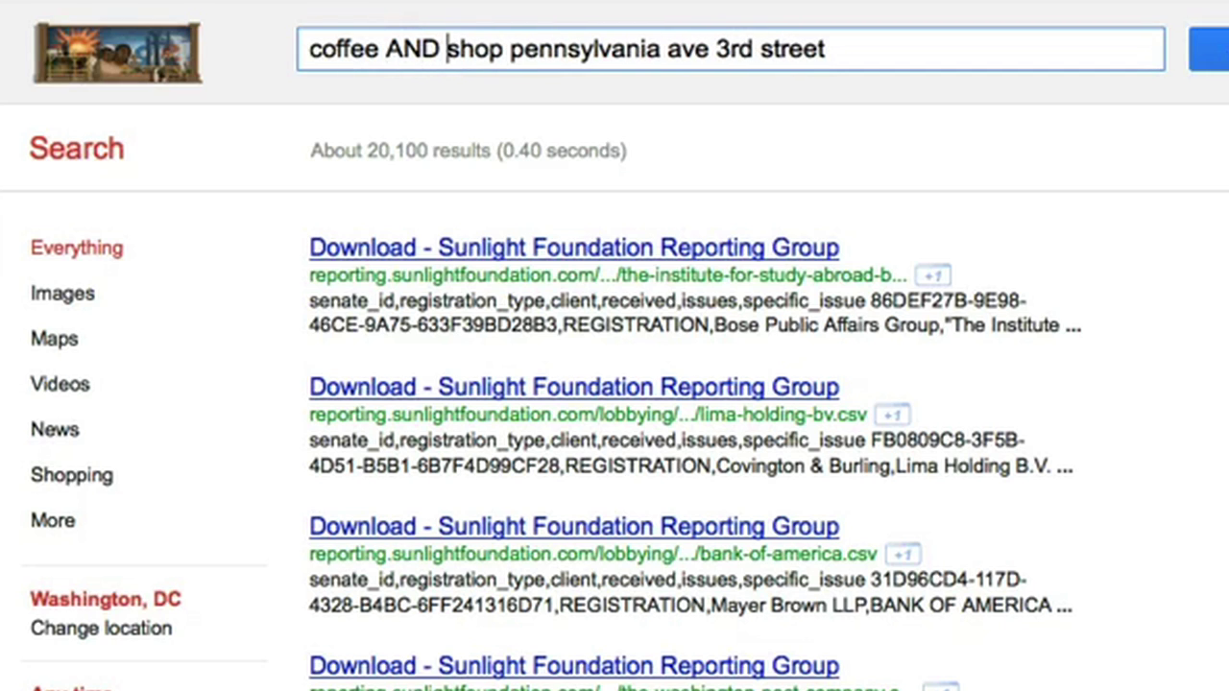
key(Right)
text(AND ave )
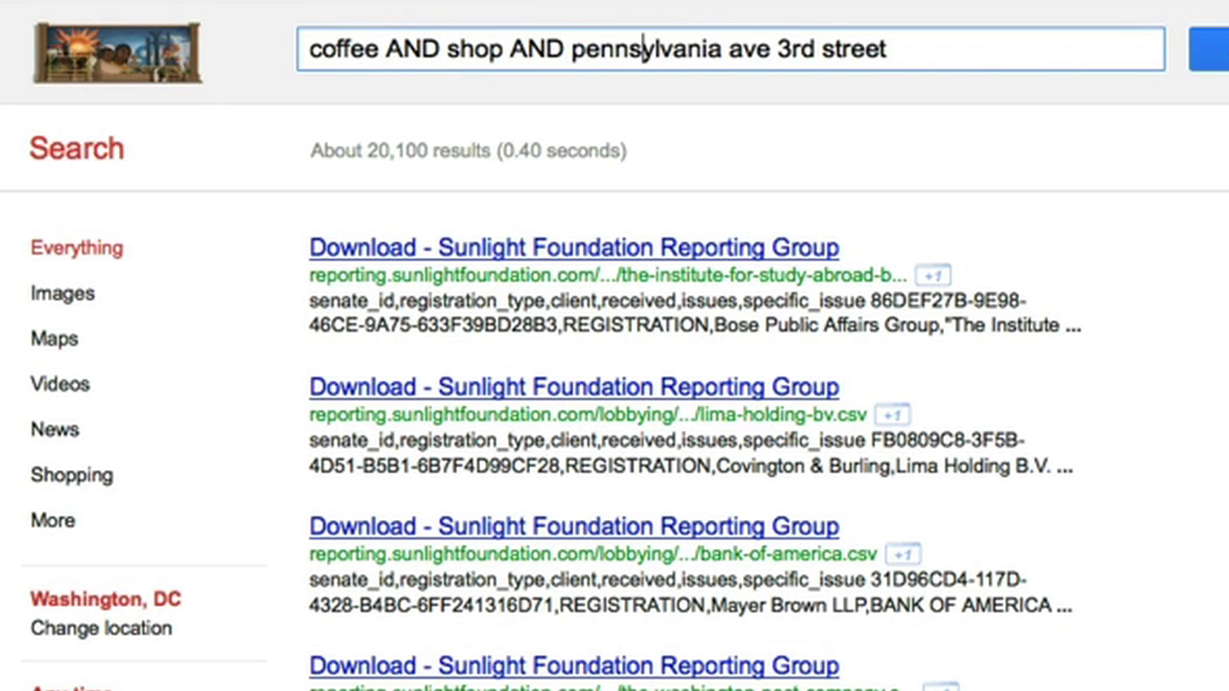
text(AND)
key(Right)
key(Right)
key(Right)
key(Right)
text(AND ave )
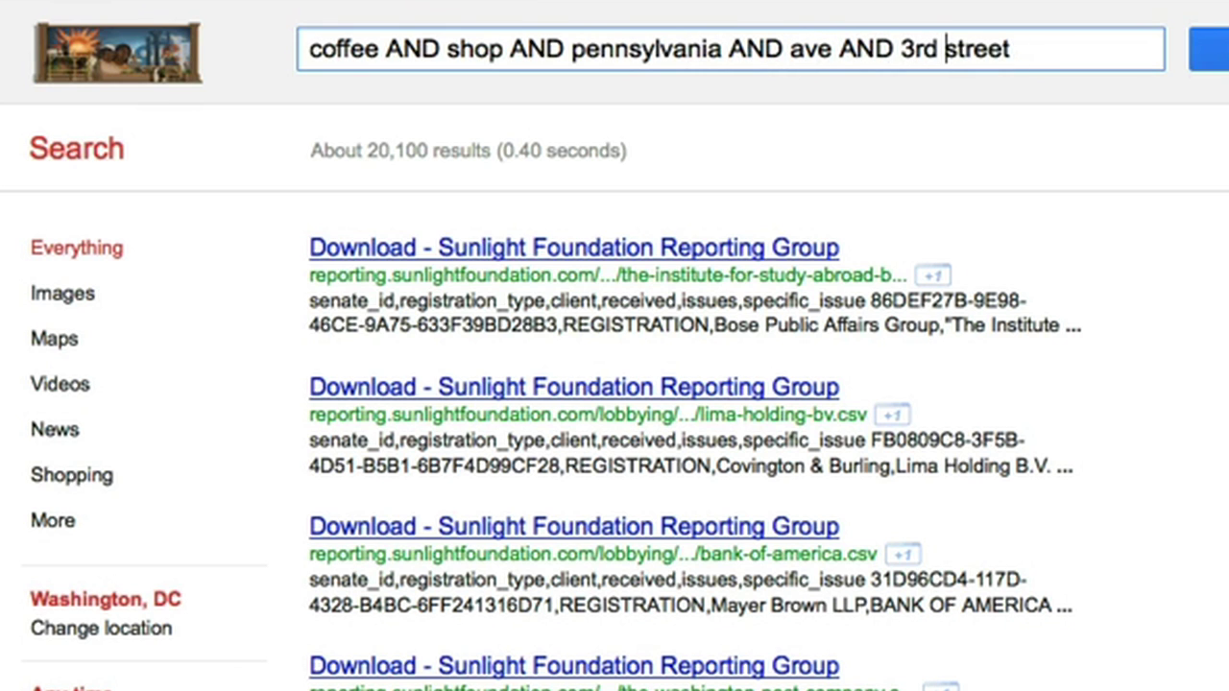
text(AND)
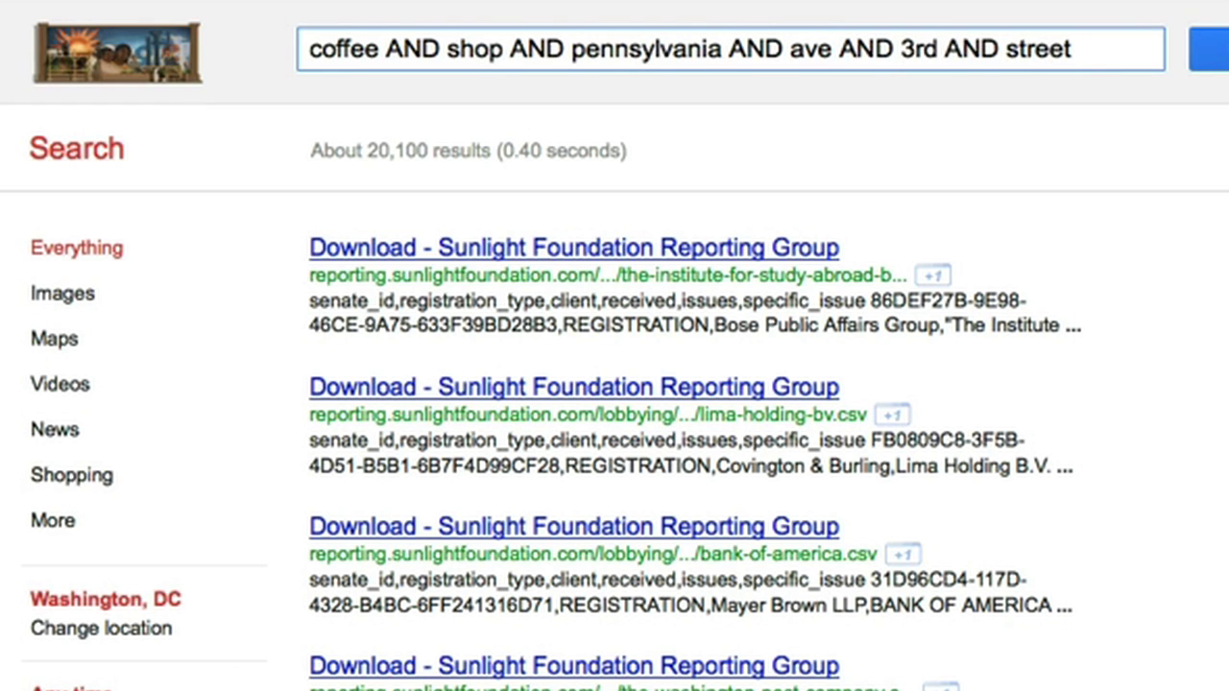
key(Return)
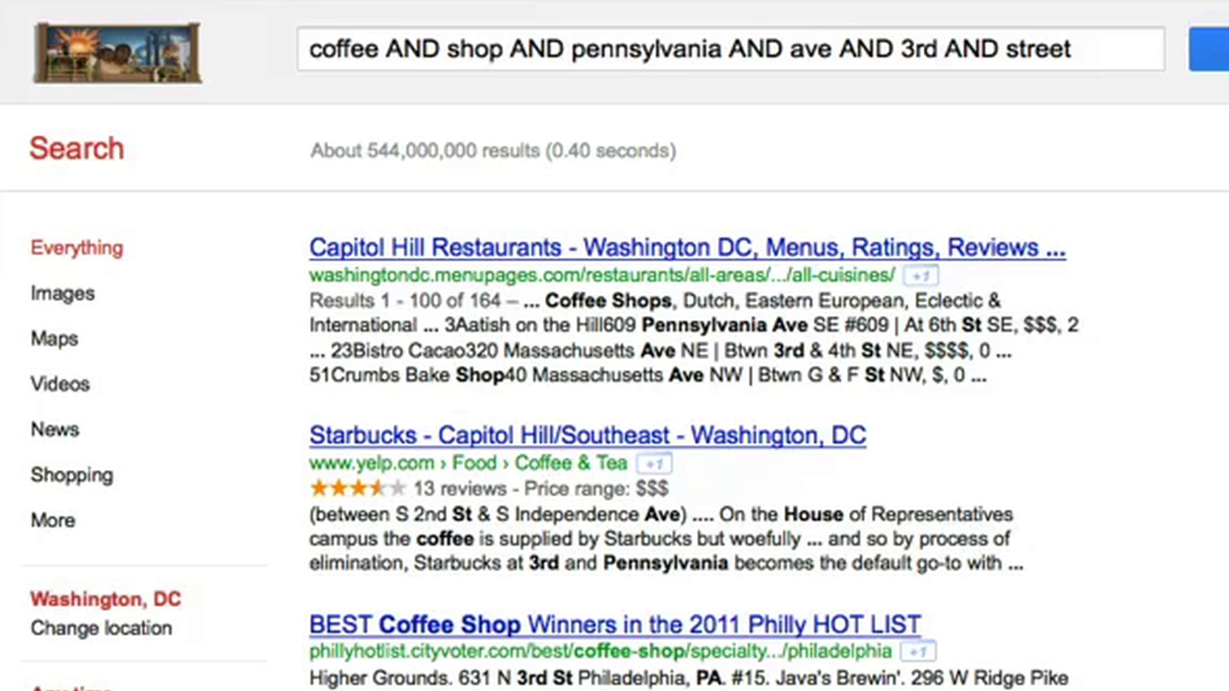
- Erase the AND query back to 'coffee AND shop AND'
click(1073, 49)
key(BackSpace)
key(BackSpace)
key(BackSpace)
key(BackSpace)
key(BackSpace)
key(BackSpace)
key(BackSpace)
key(BackSpace)
key(BackSpace)
key(BackSpace)
key(BackSpace)
key(BackSpace)
key(BackSpace)
key(BackSpace)
key(BackSpace)
key(BackSpace)
key(BackSpace)
key(BackSpace)
key(BackSpace)
key(BackSpace)
key(BackSpace)
key(BackSpace)
key(BackSpace)
key(BackSpace)
key(BackSpace)
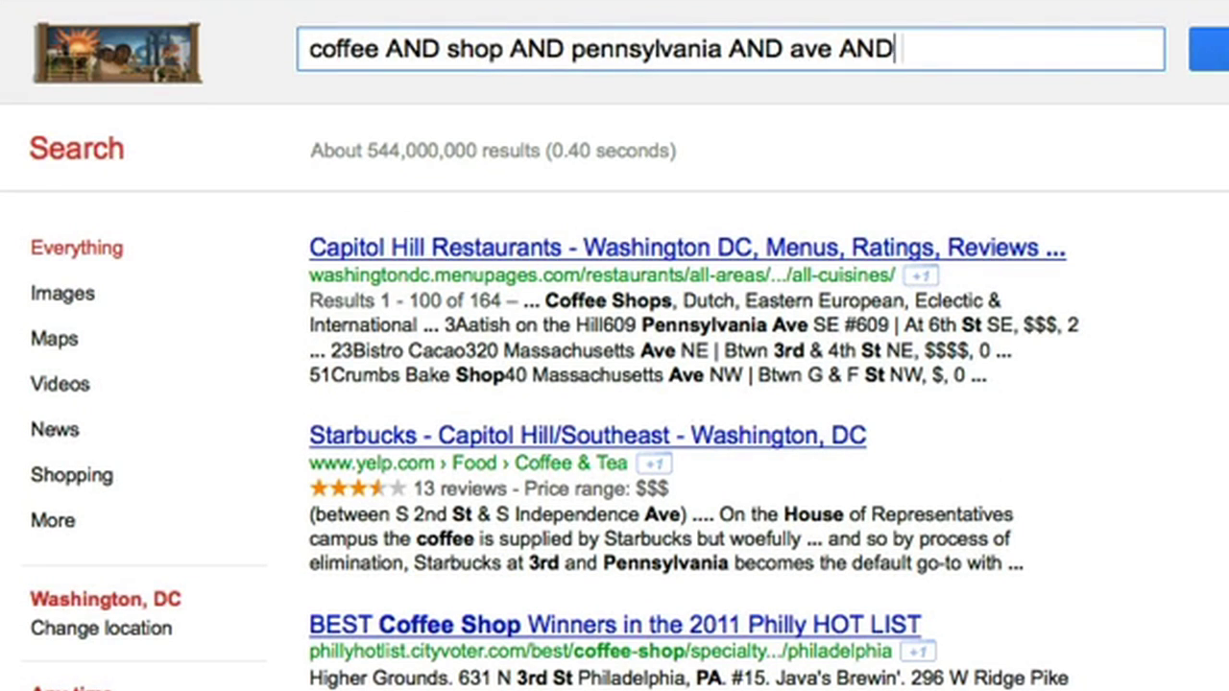
key(BackSpace)
key(BackSpace)
key(BackSpace)
key(BackSpace)
key(BackSpace)
key(BackSpace)
key(BackSpace)
key(BackSpace)
key(BackSpace)
key(BackSpace)
key(BackSpace)
key(BackSpace)
key(BackSpace)
key(BackSpace)
key(BackSpace)
key(BackSpace)
key(BackSpace)
key(BackSpace)
key(BackSpace)
key(BackSpace)
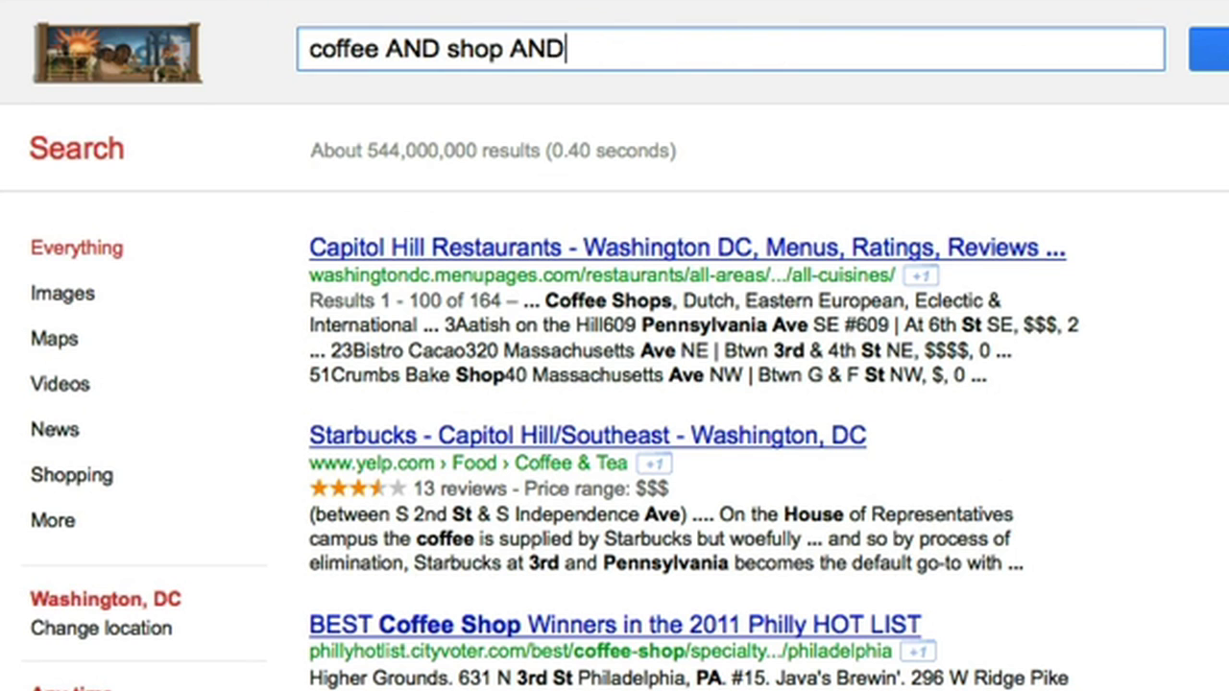
key(BackSpace)
- Search 'coffee shop pennsylvania ave OR 3rd street', then rerun it with '|' replacing OR
text(coffee shop penns)
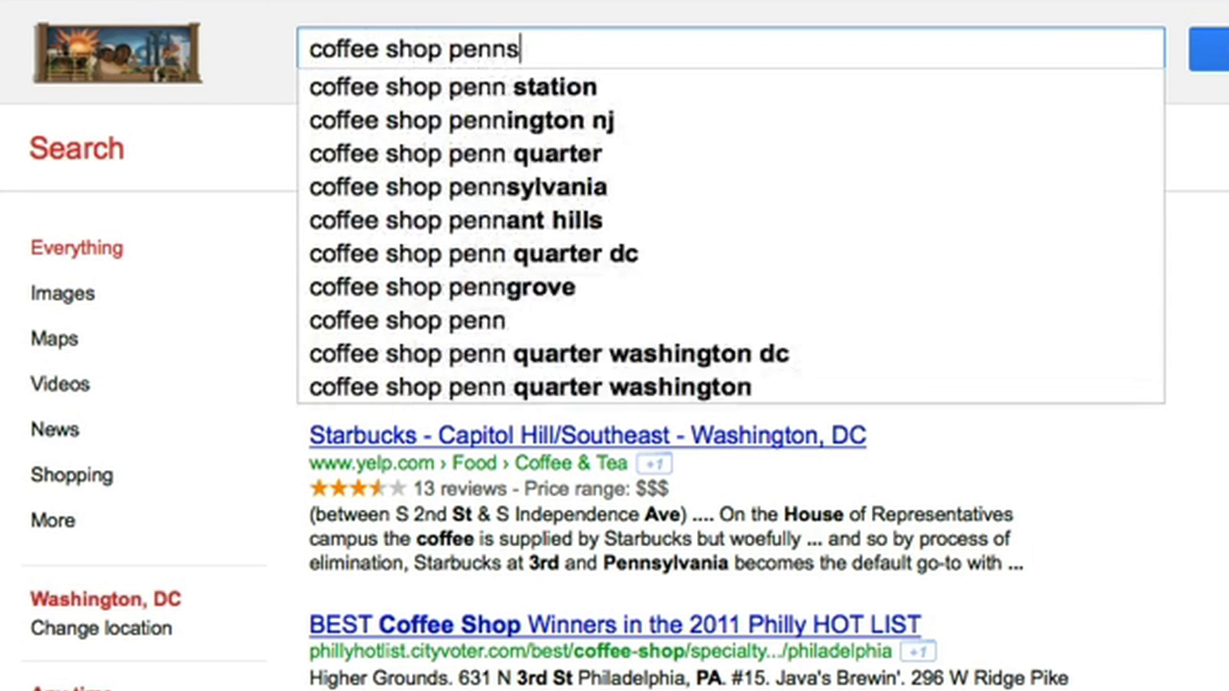
text(ylvania ave OR)
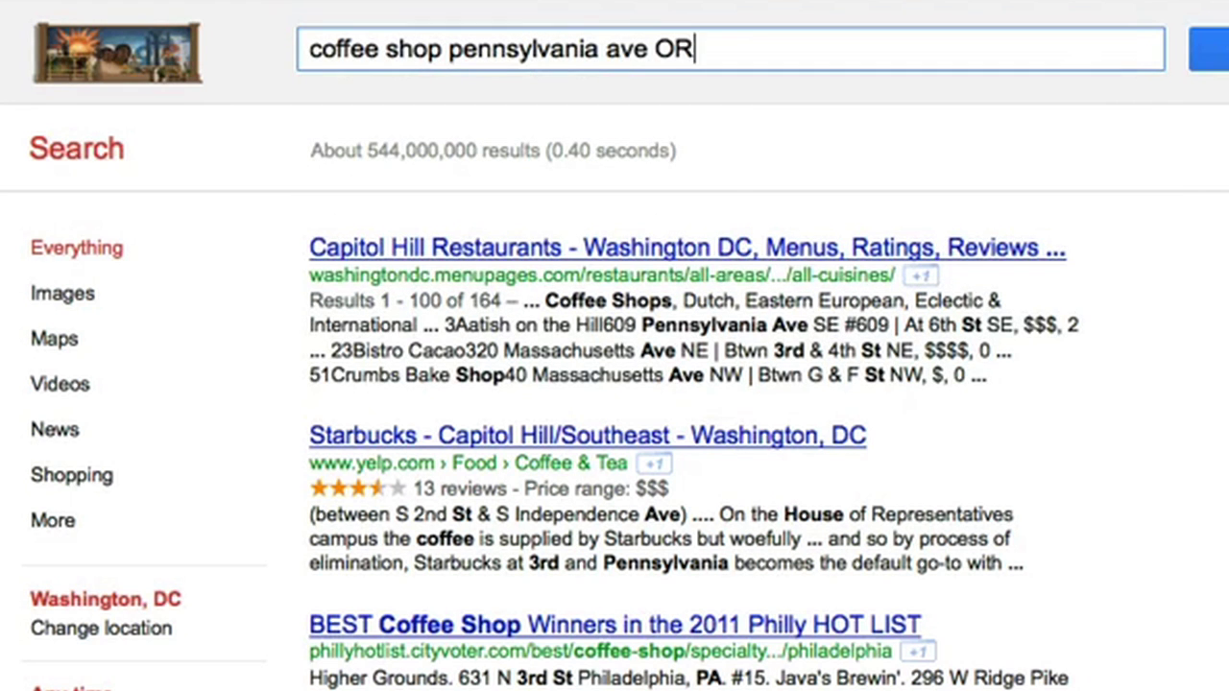
text( 3rd street)
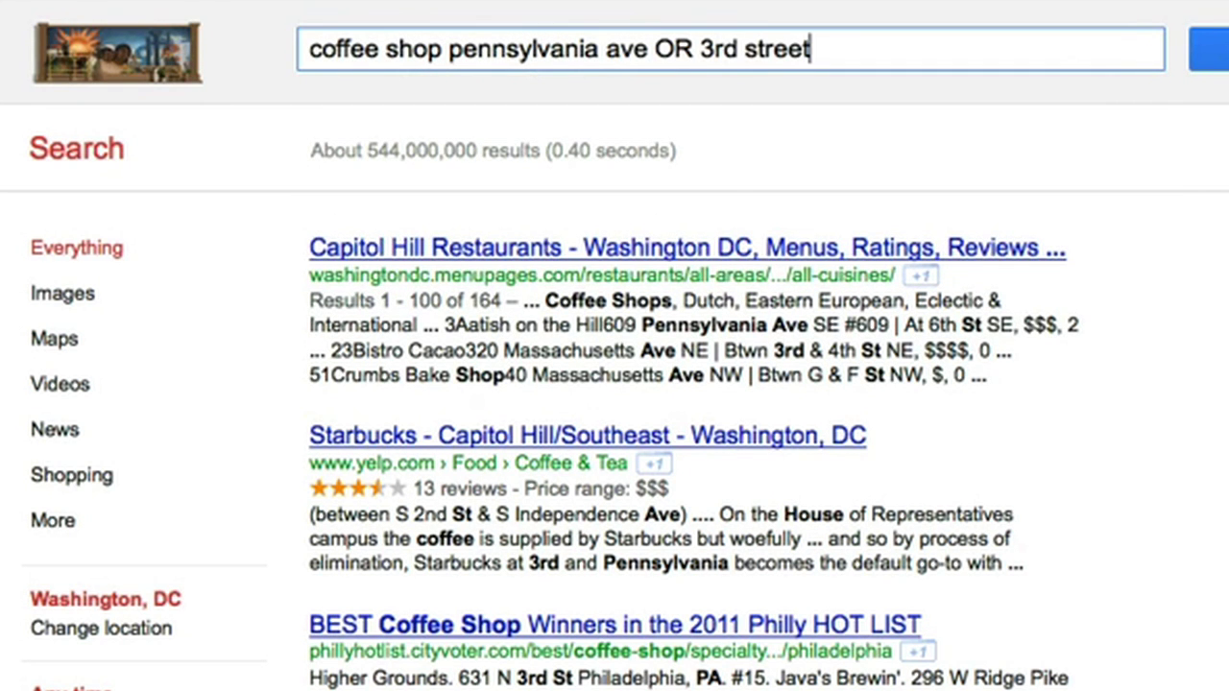
key(Return)
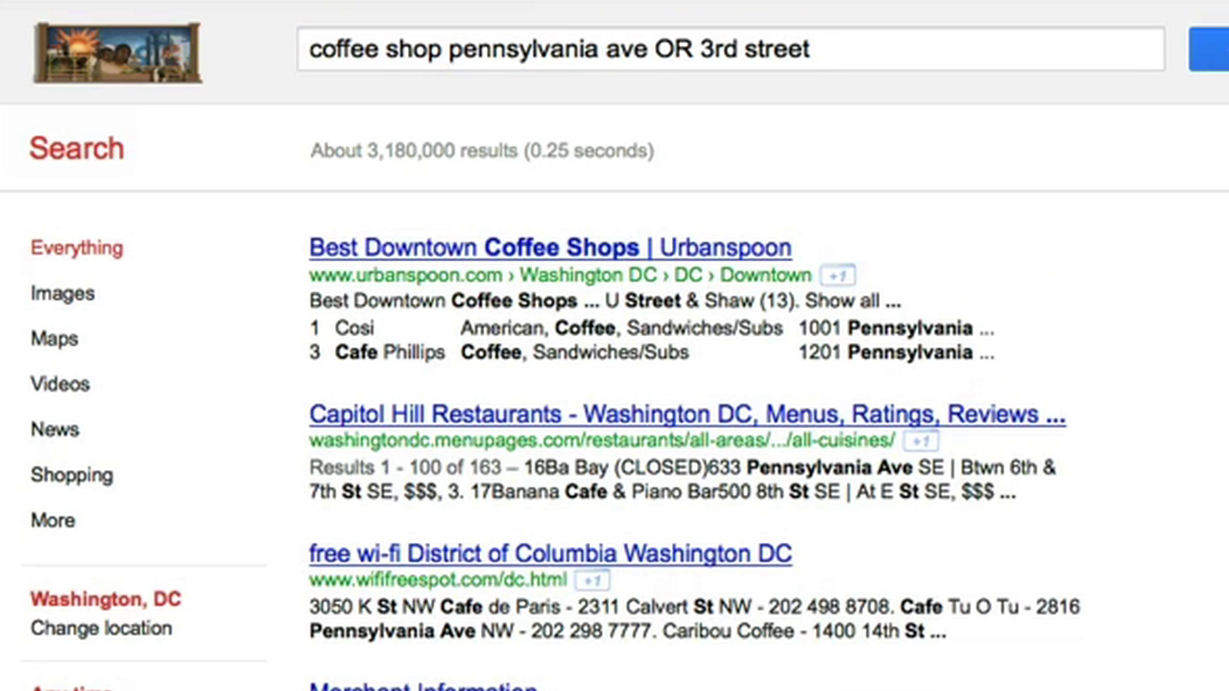
click(1094, 34)
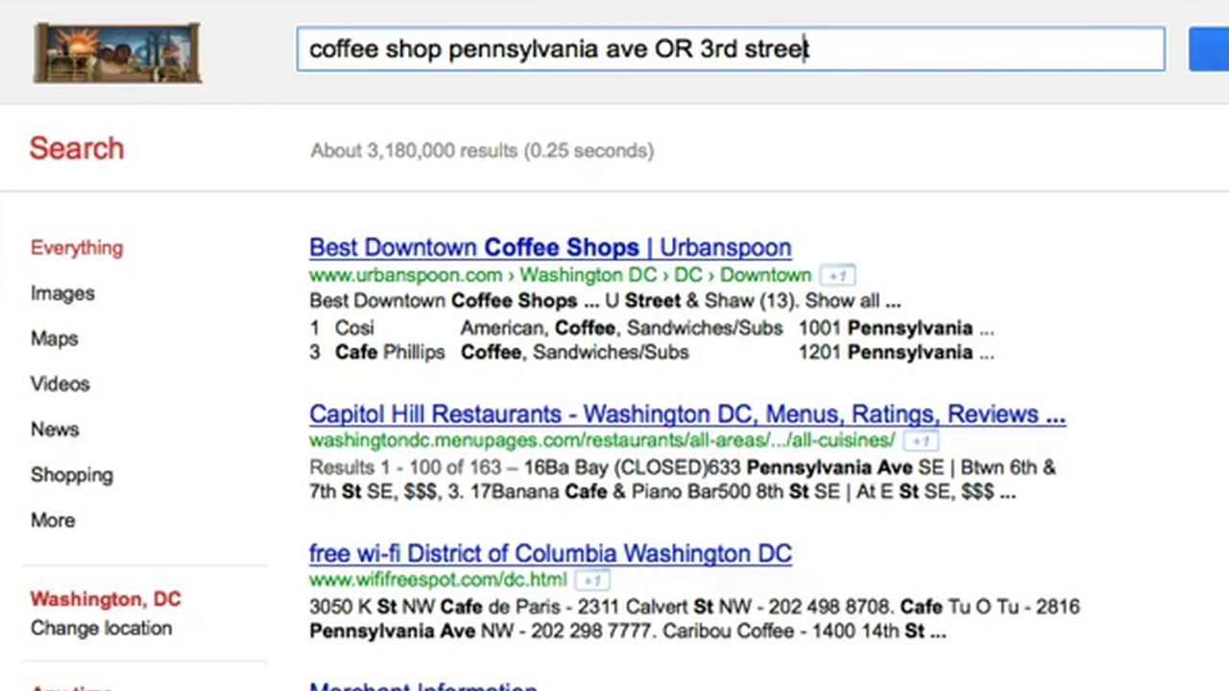
key(BackSpace)
key(BackSpace)
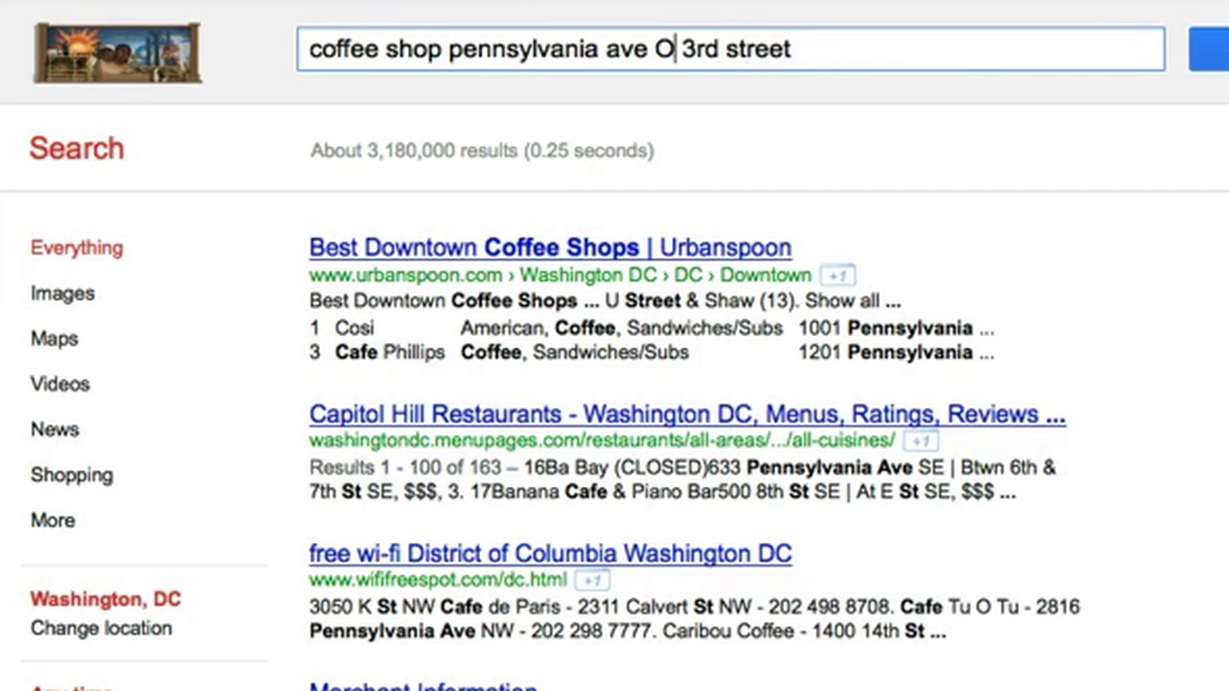
text(|)
key(Return)
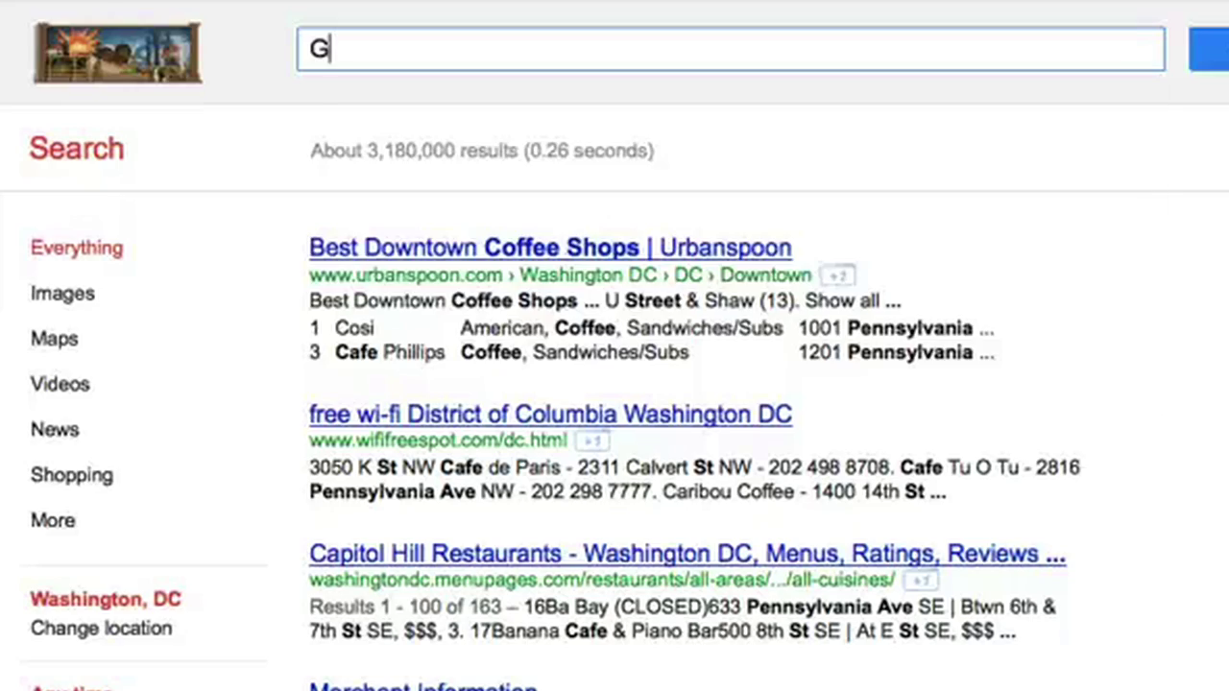
- Search 'Saturn -car -god' to exclude car and god pages, and scroll the results
text(oogle's)
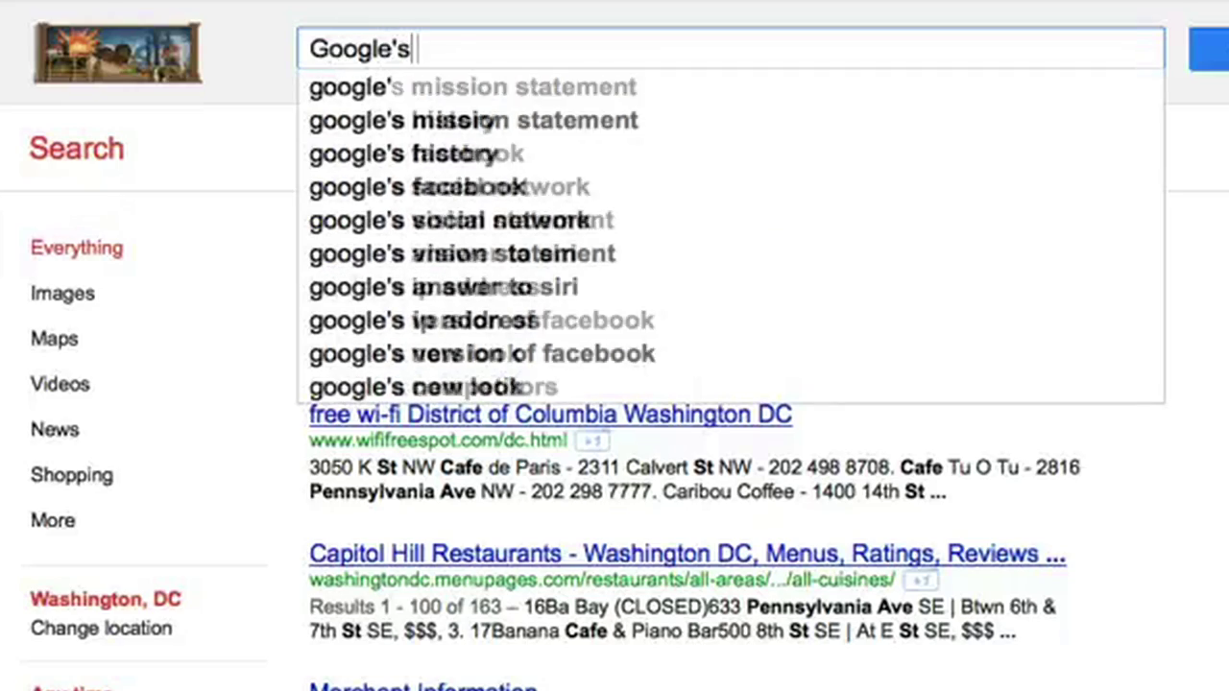
text( NOT operator)
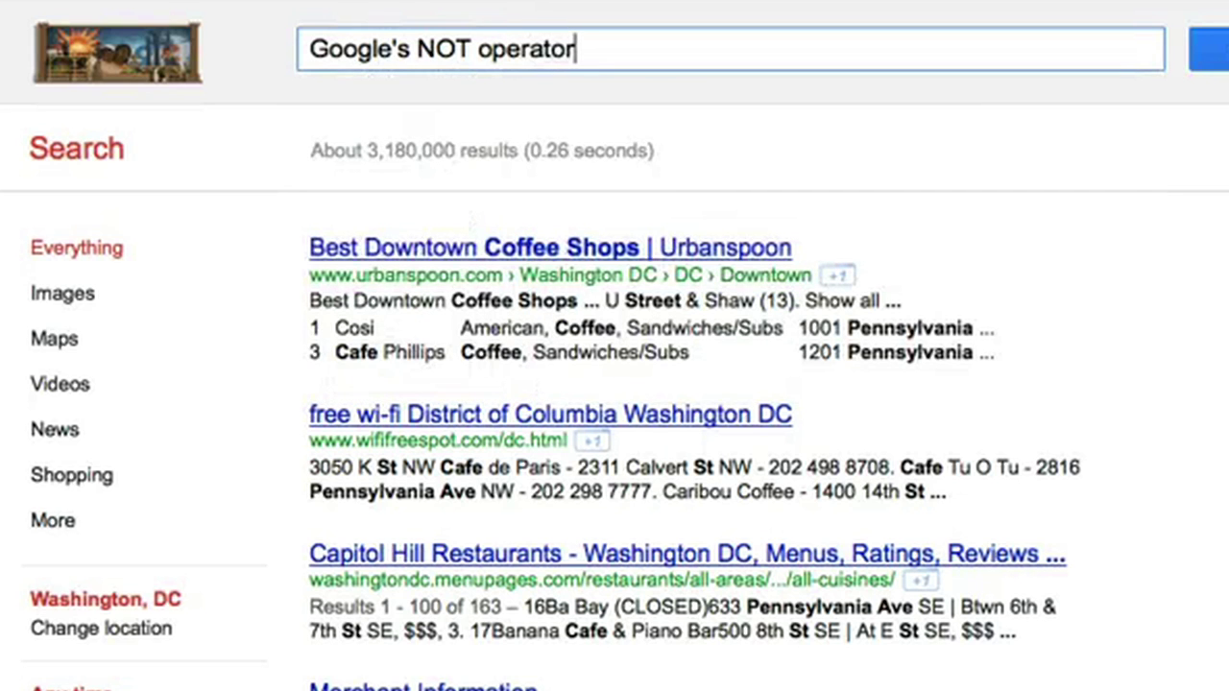
key(BackSpace)
key(BackSpace)
key(BackSpace)
key(BackSpace)
key(BackSpace)
key(BackSpace)
key(BackSpace)
key(BackSpace)
key(BackSpace)
key(BackSpace)
key(BackSpace)
key(BackSpace)
key(BackSpace)
key(BackSpace)
key(BackSpace)
key(BackSpace)
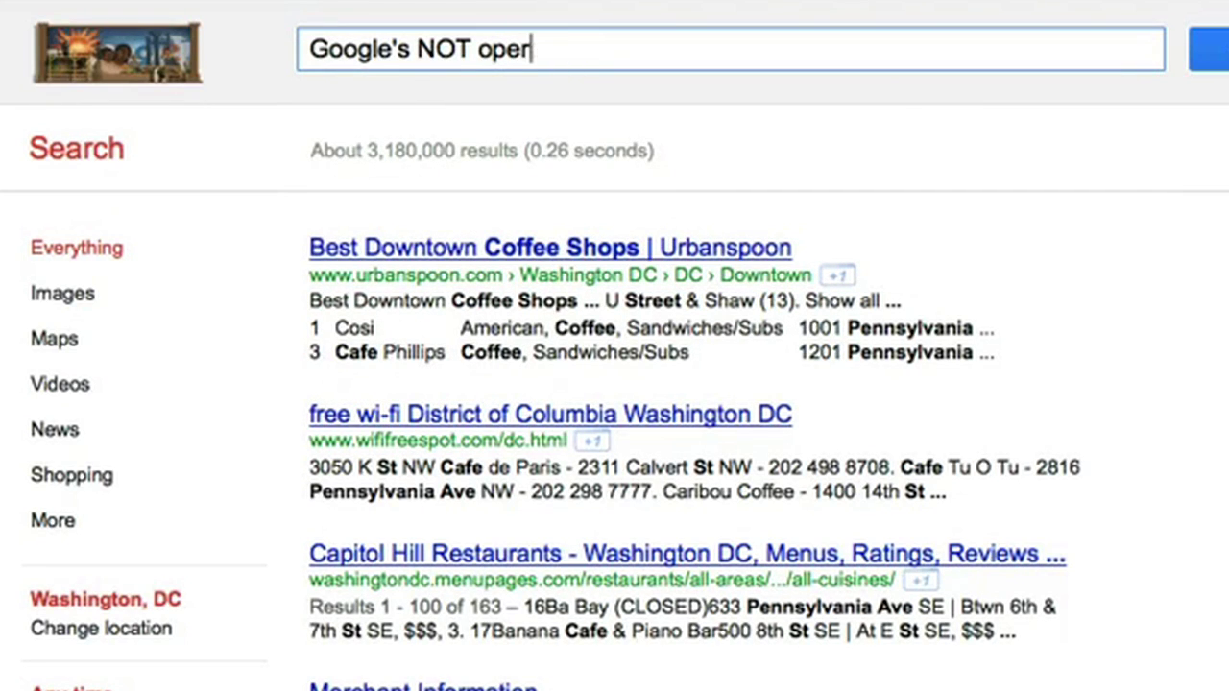
key(BackSpace)
key(BackSpace)
key(BackSpace)
key(BackSpace)
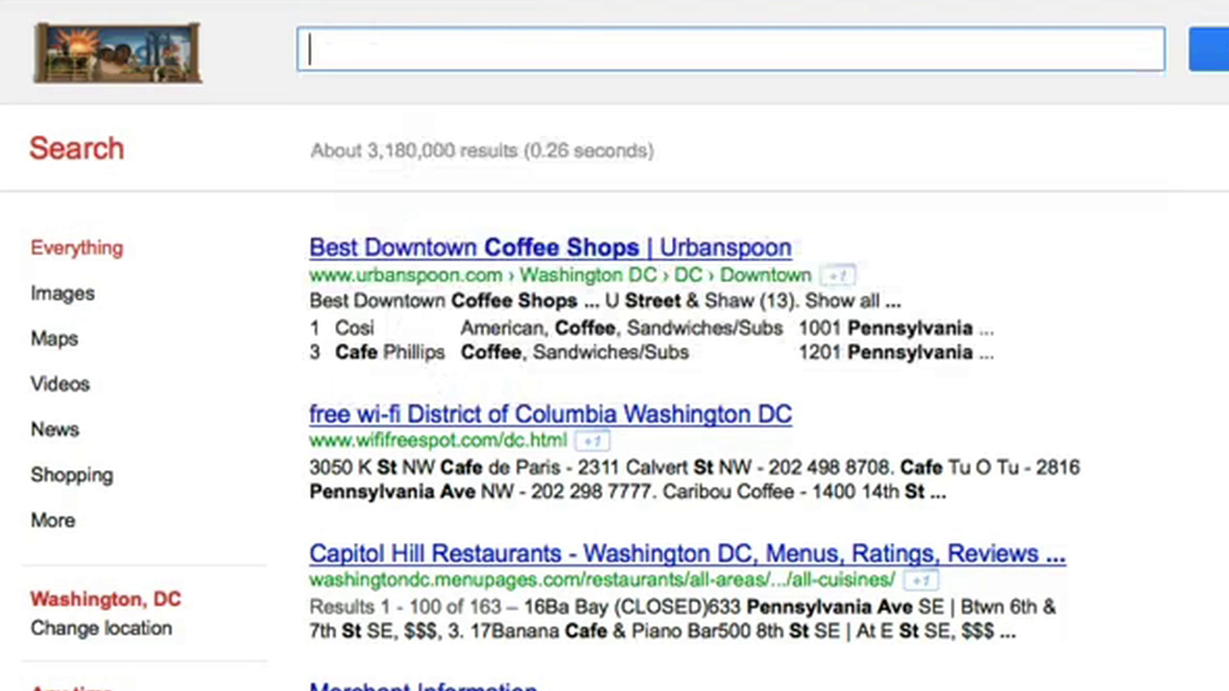
text(Saturn -ca)
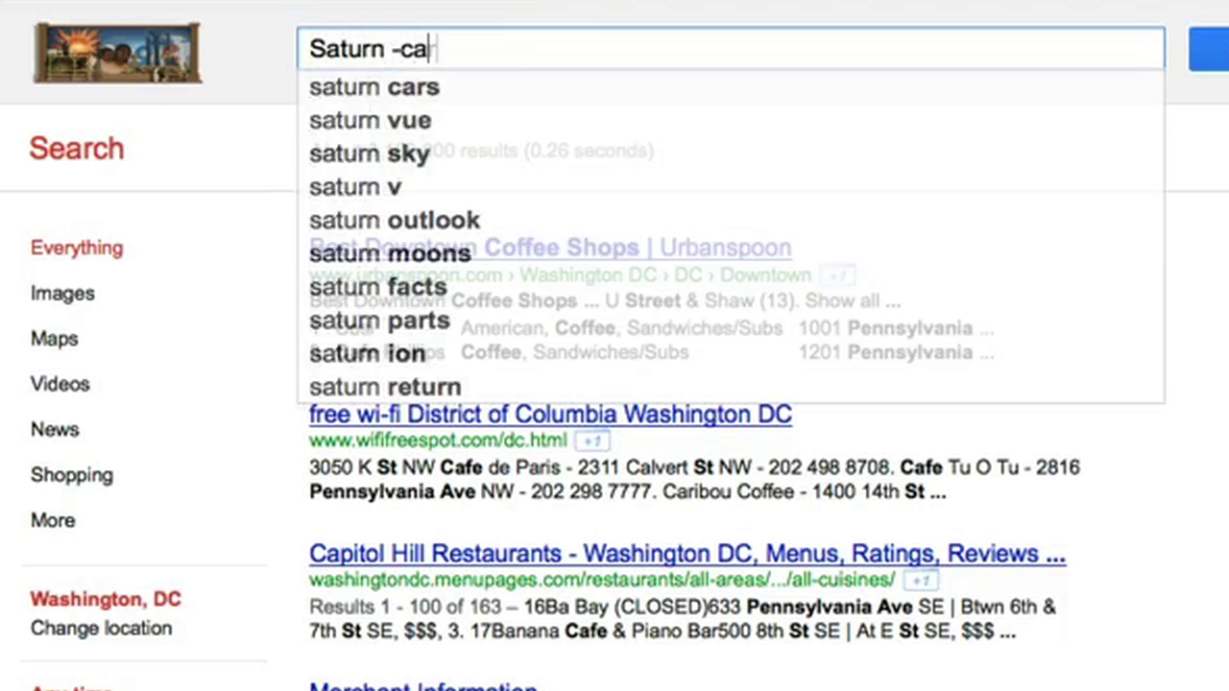
text(r -god)
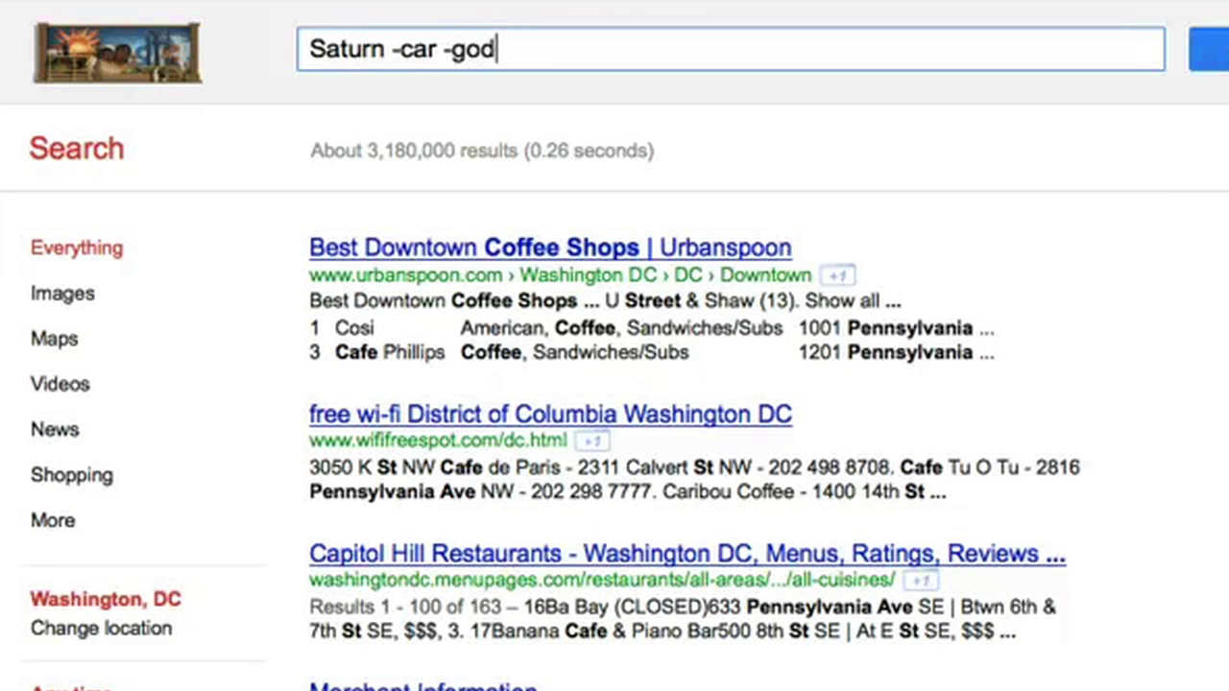
key(Return)
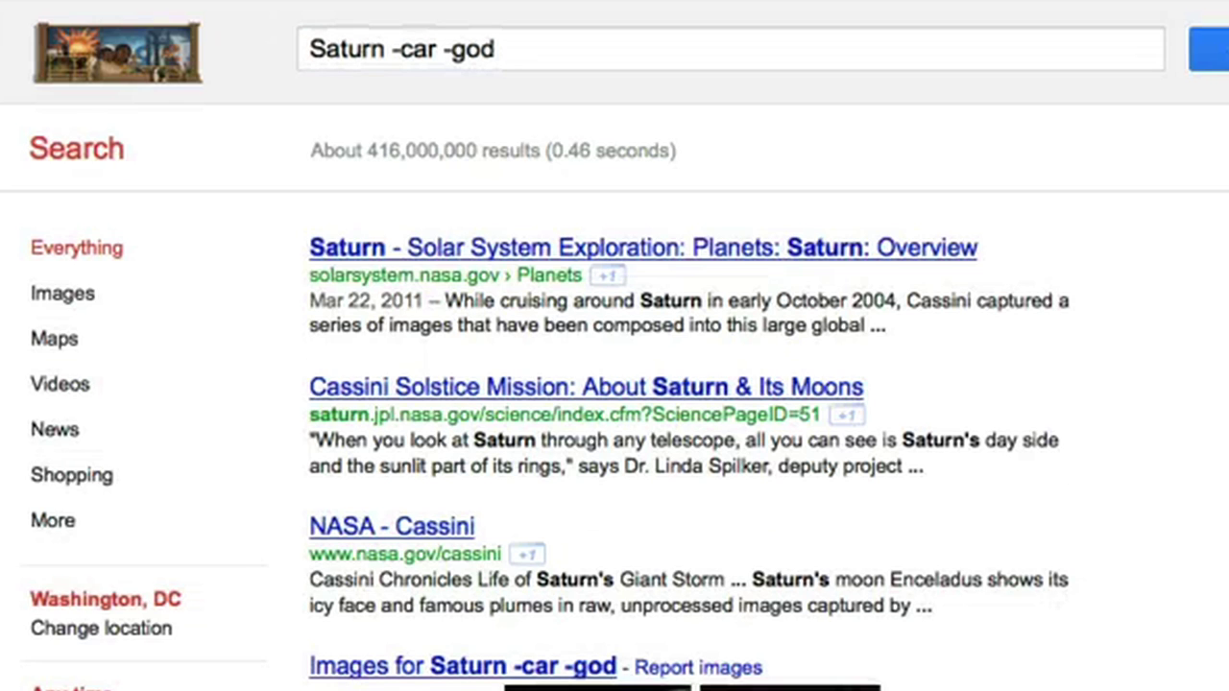
scroll(615, 346, down, 4)
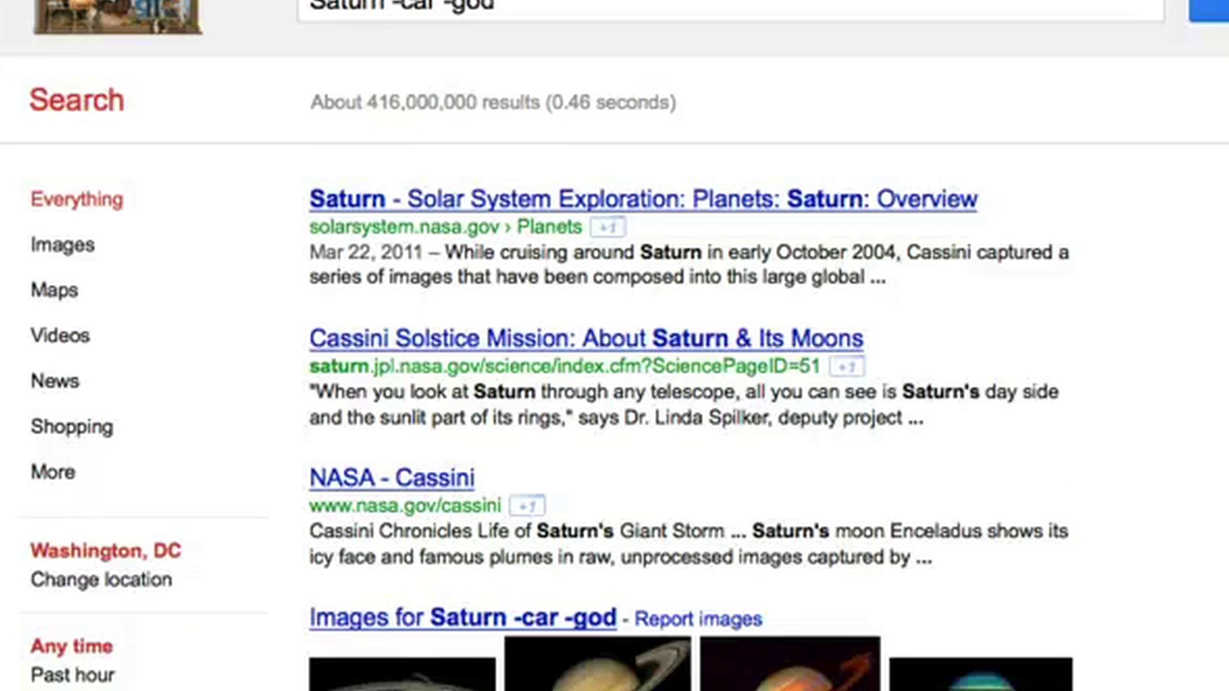
scroll(615, 346, down, 5)
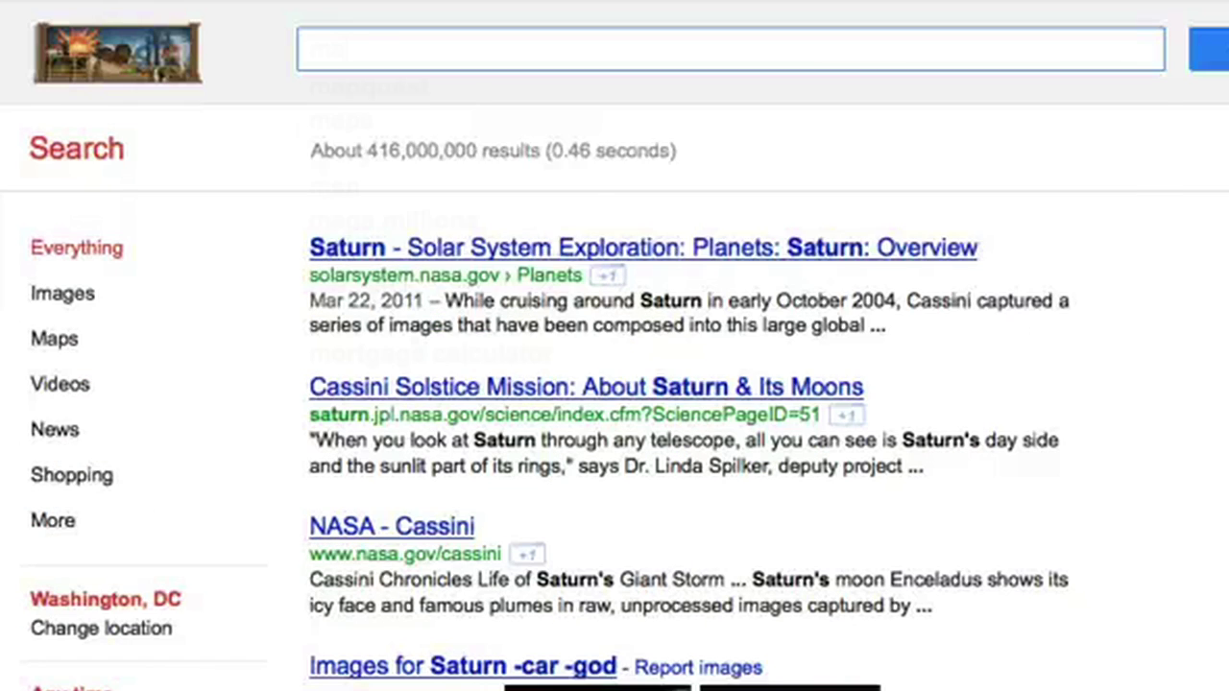
- Type a wildcard note, then enter the query 'Coca-Cola was invented by *'
text(king Google fill i)
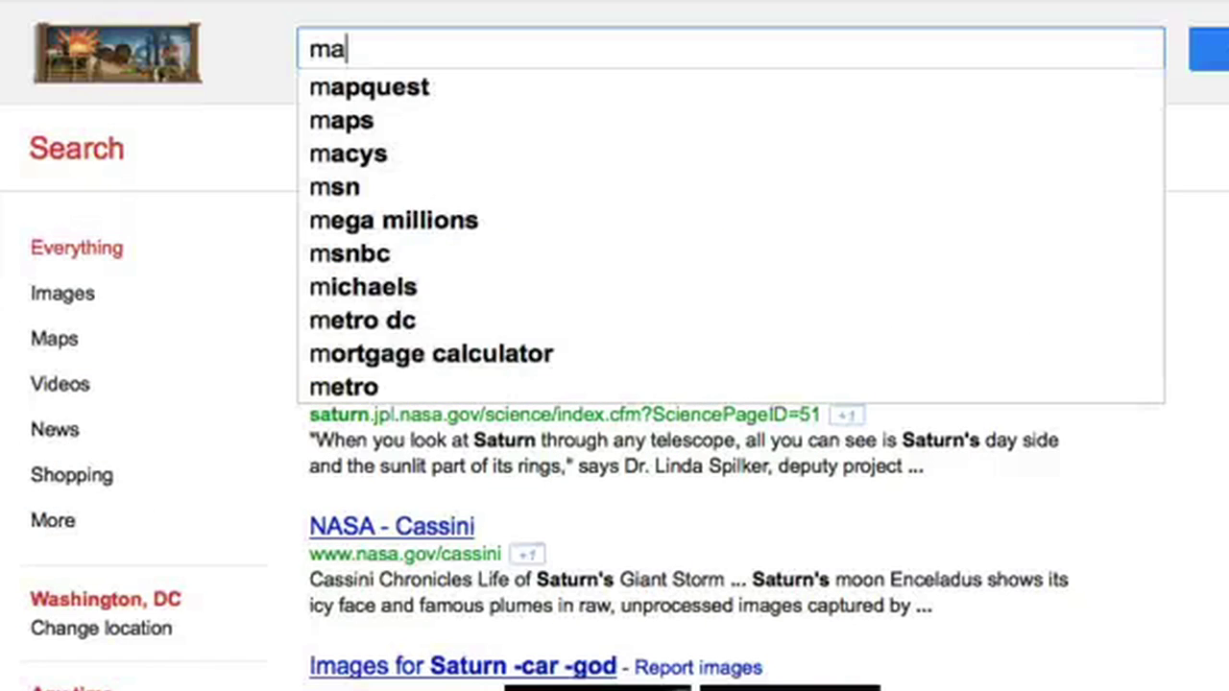
text(n the *blank)
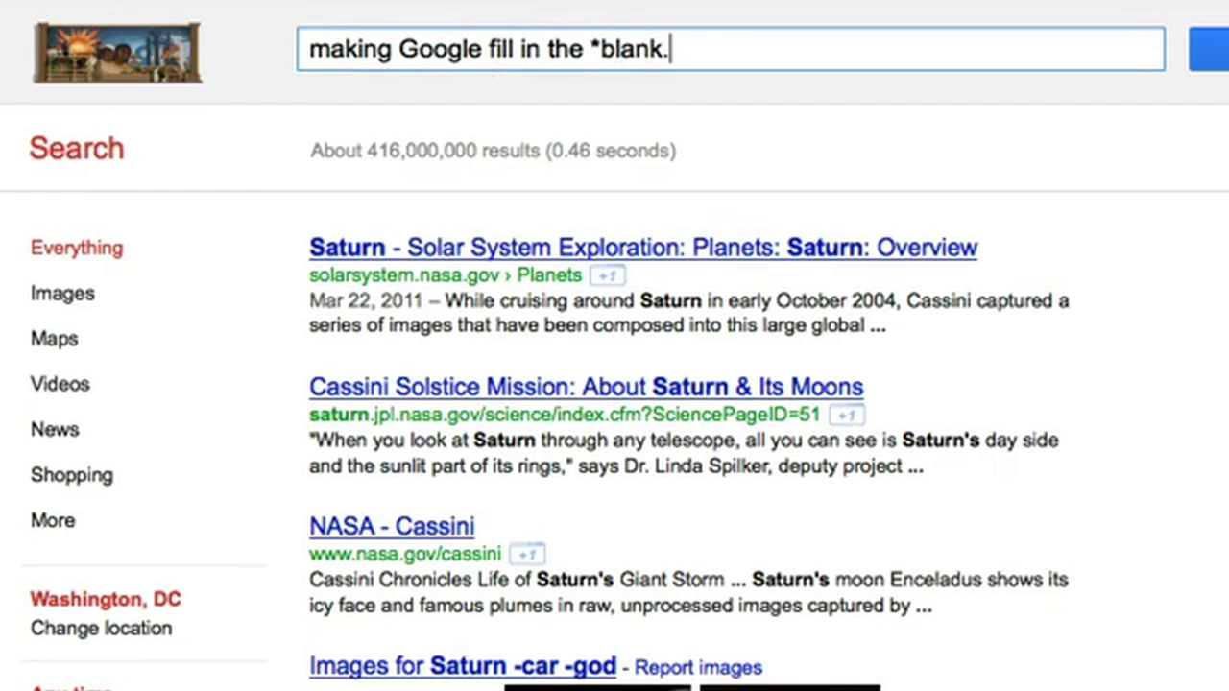
text(... using wildcards*)
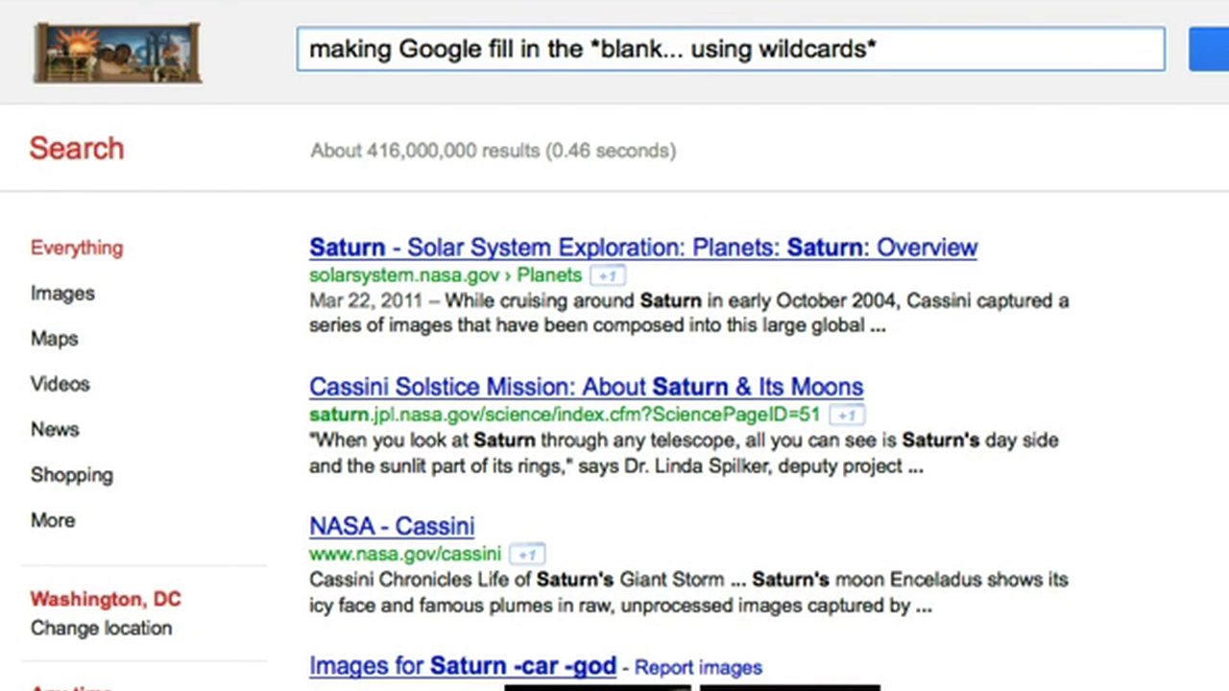
key(BackSpace)
key(BackSpace)
key(BackSpace)
key(BackSpace)
key(BackSpace)
key(BackSpace)
key(BackSpace)
key(BackSpace)
key(BackSpace)
key(BackSpace)
key(BackSpace)
key(BackSpace)
key(BackSpace)
key(BackSpace)
key(BackSpace)
key(BackSpace)
key(BackSpace)
key(BackSpace)
key(BackSpace)
key(BackSpace)
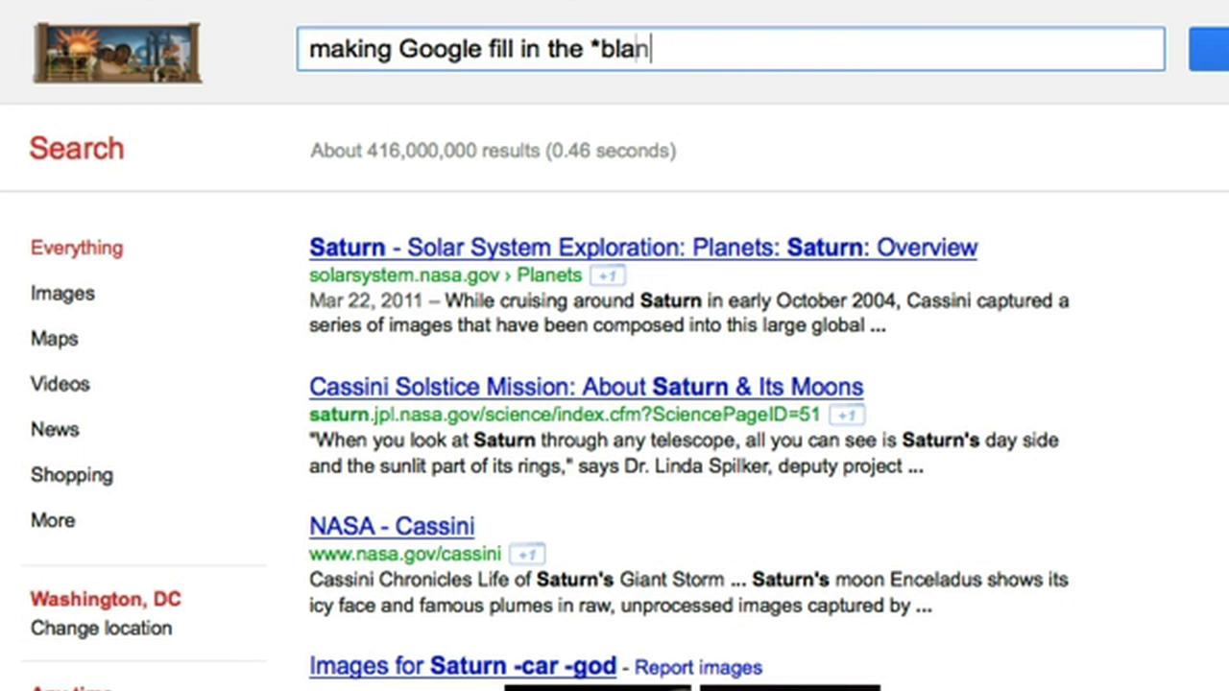
key(BackSpace)
key(BackSpace)
key(BackSpace)
key(BackSpace)
key(BackSpace)
key(BackSpace)
key(BackSpace)
key(BackSpace)
key(BackSpace)
key(BackSpace)
text(Coca-Cola)
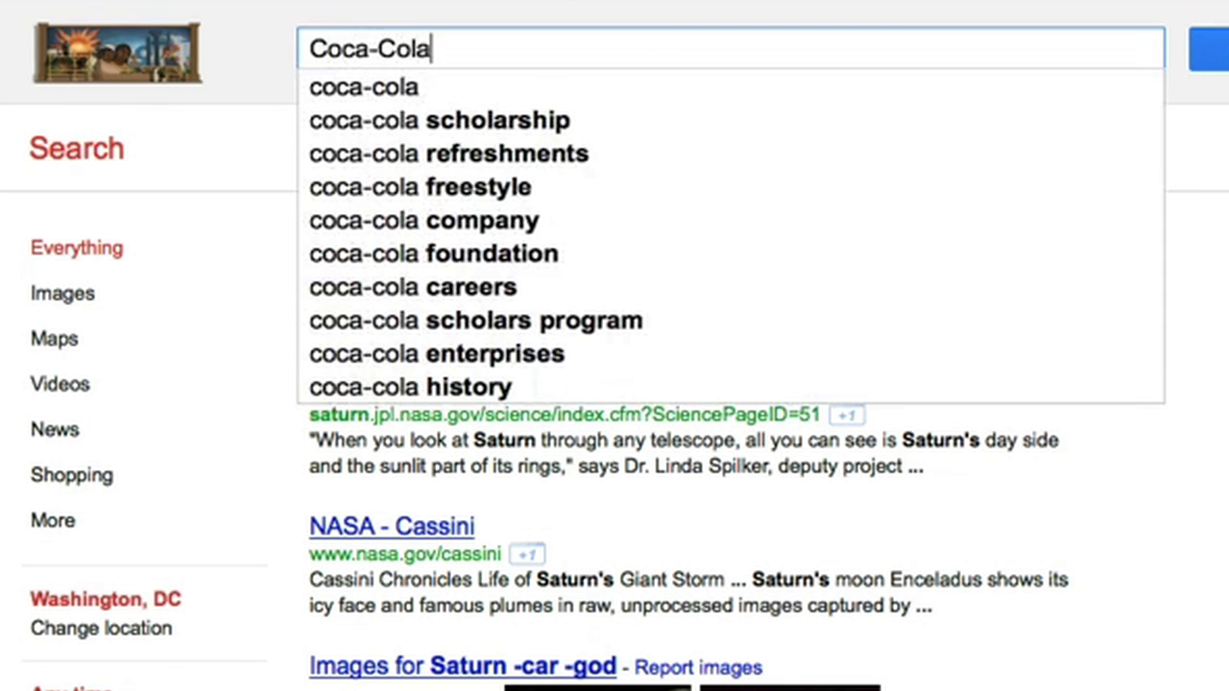
text( was invented by *)
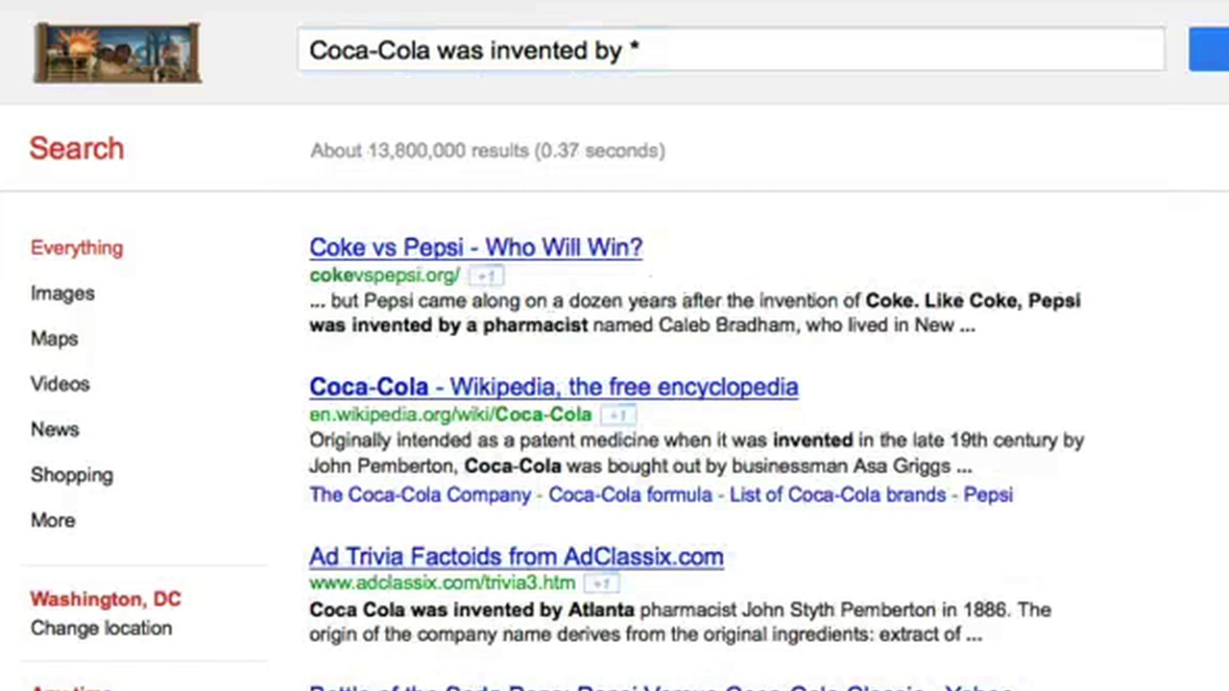
key(ctrl+a)
key(BackSpace)
- Replace a truncation note with 'car accidents teen*' and run the search
text(using a wildcard fo)
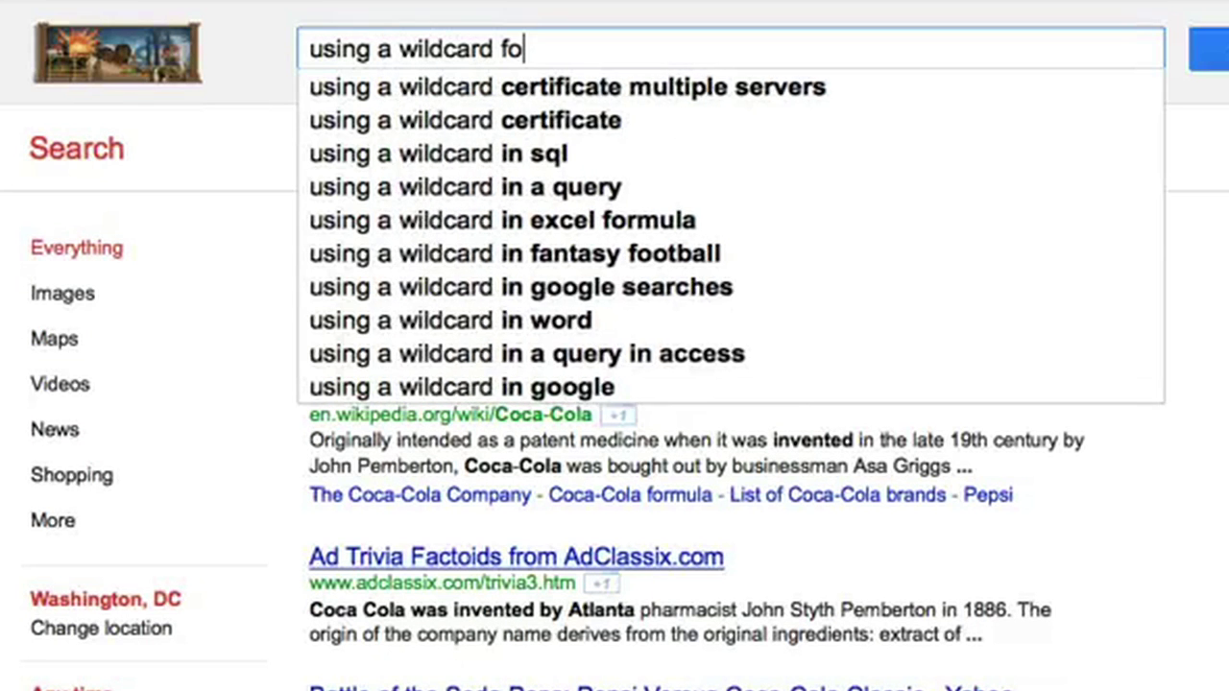
text(r truncation*)
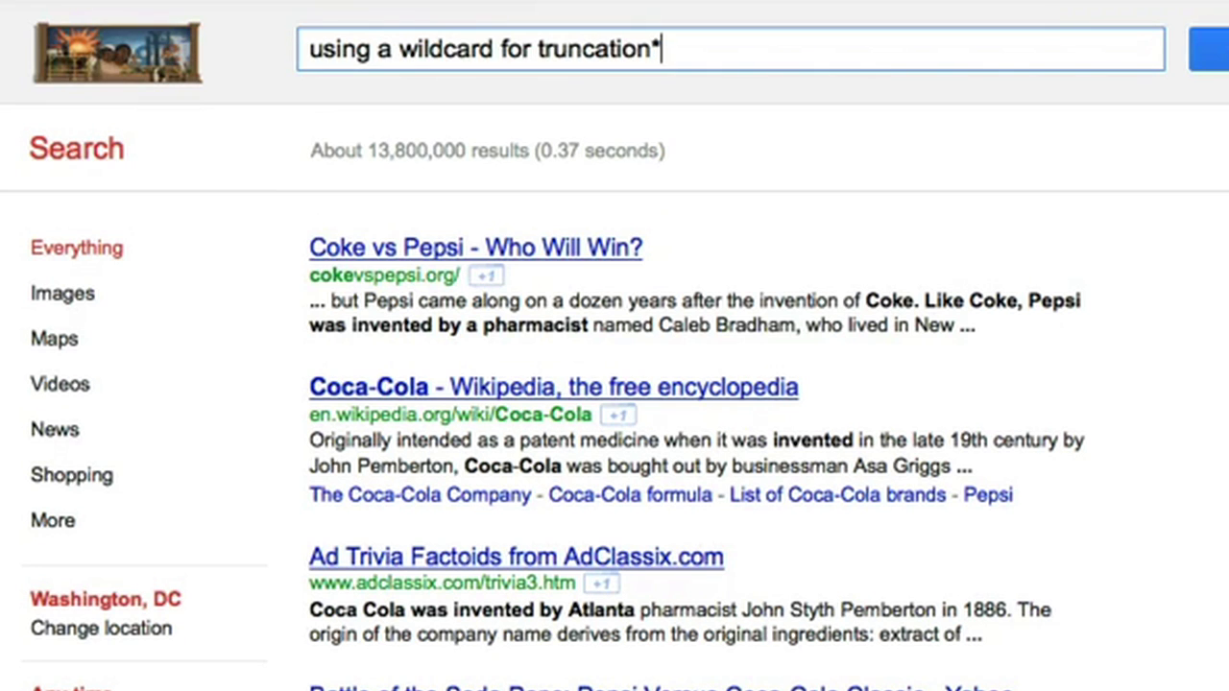
key(ctrl+a)
key(BackSpace)
text(car accidents teen*)
key(Return)
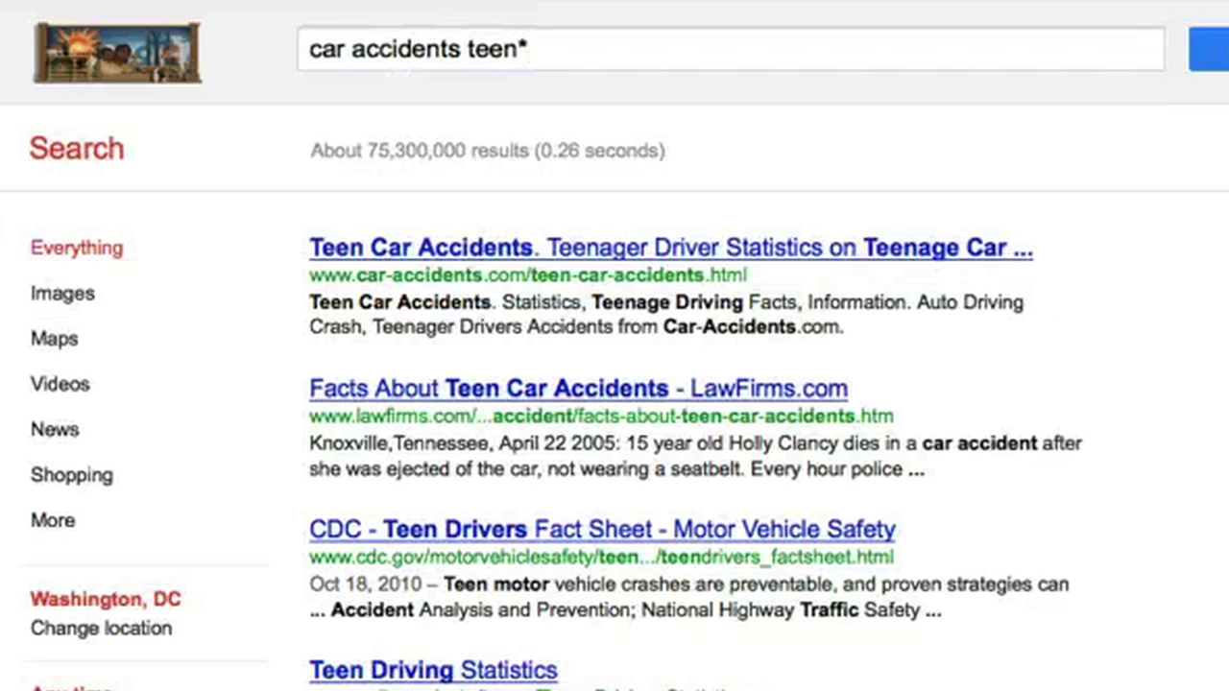
- Search '~tips for backpacking through europe', then start typing 'what's the weather like today?'
key(ctrl+a)
text(us)
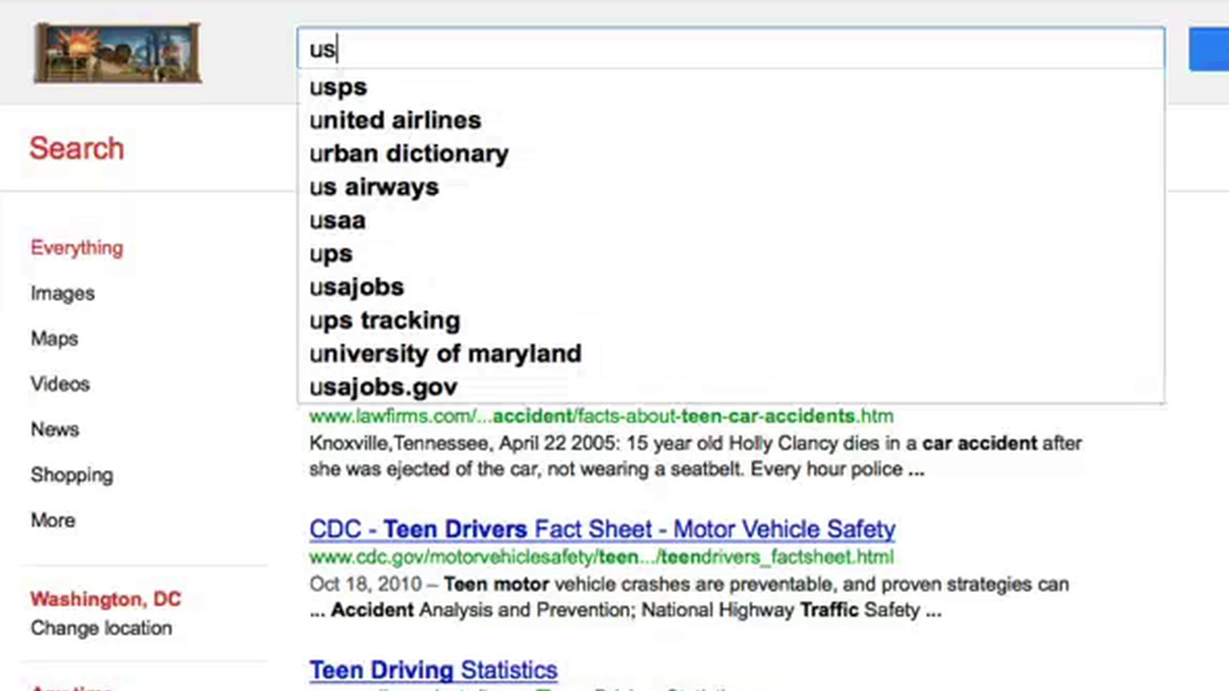
text(e a tilda ~)
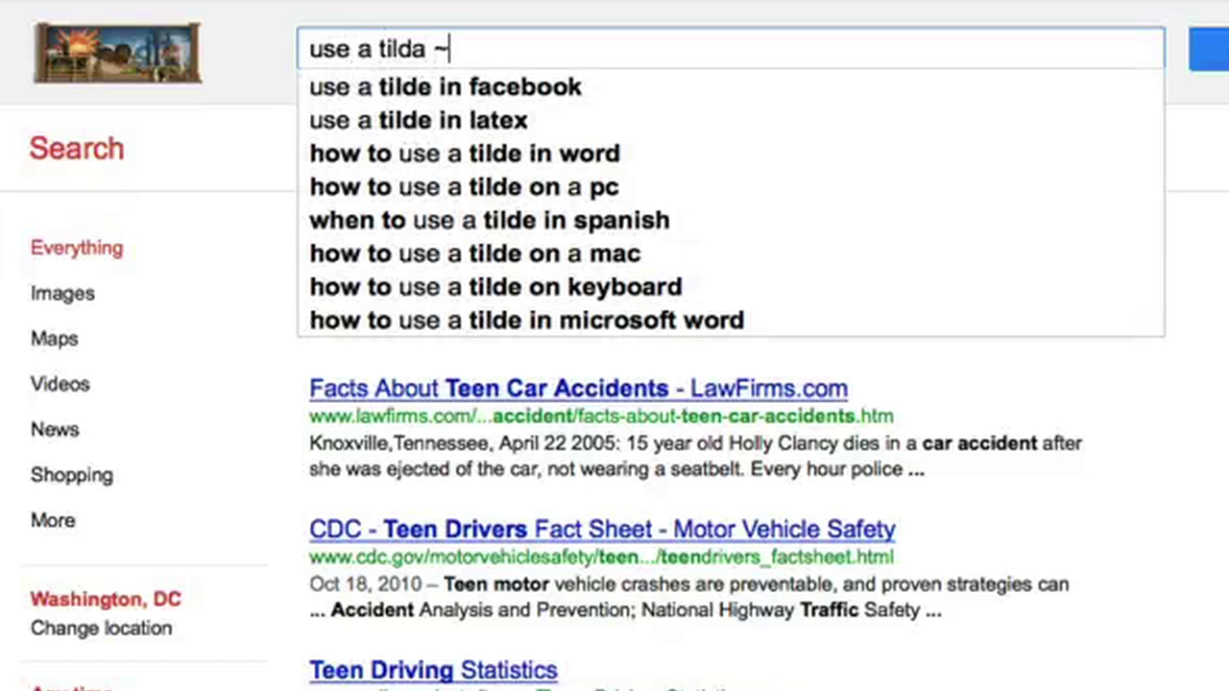
text( to search for similar words)
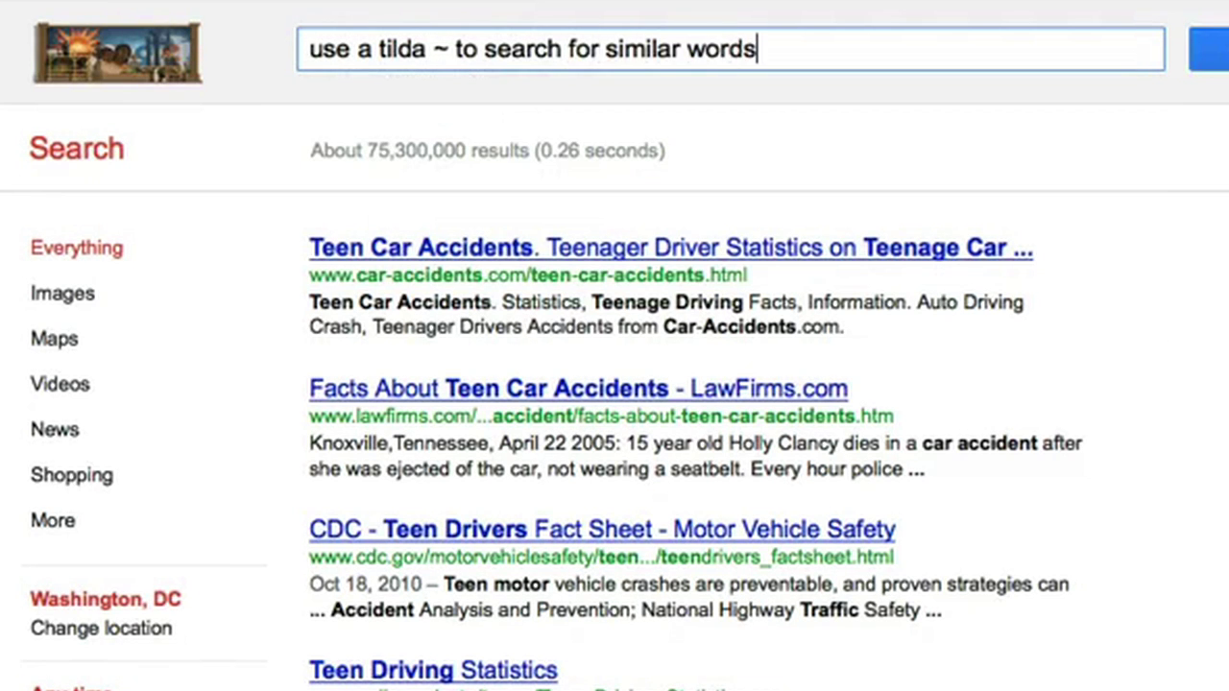
key(ctrl+a)
text(~tips )
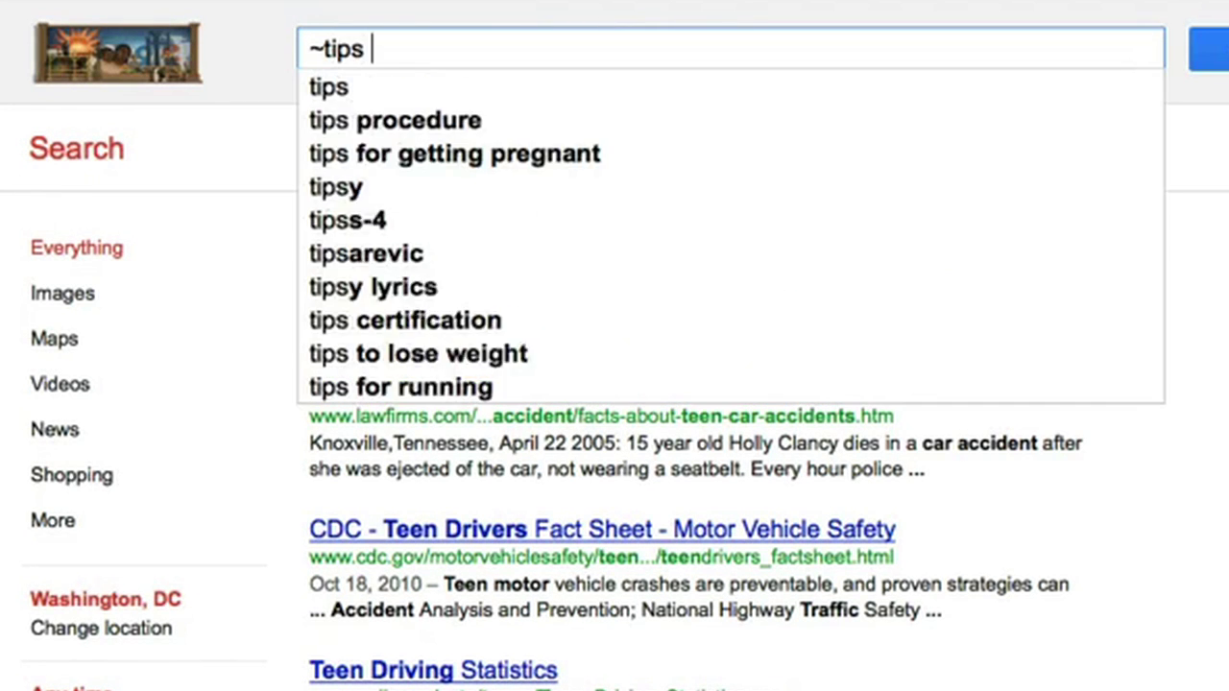
text(for backpacking)
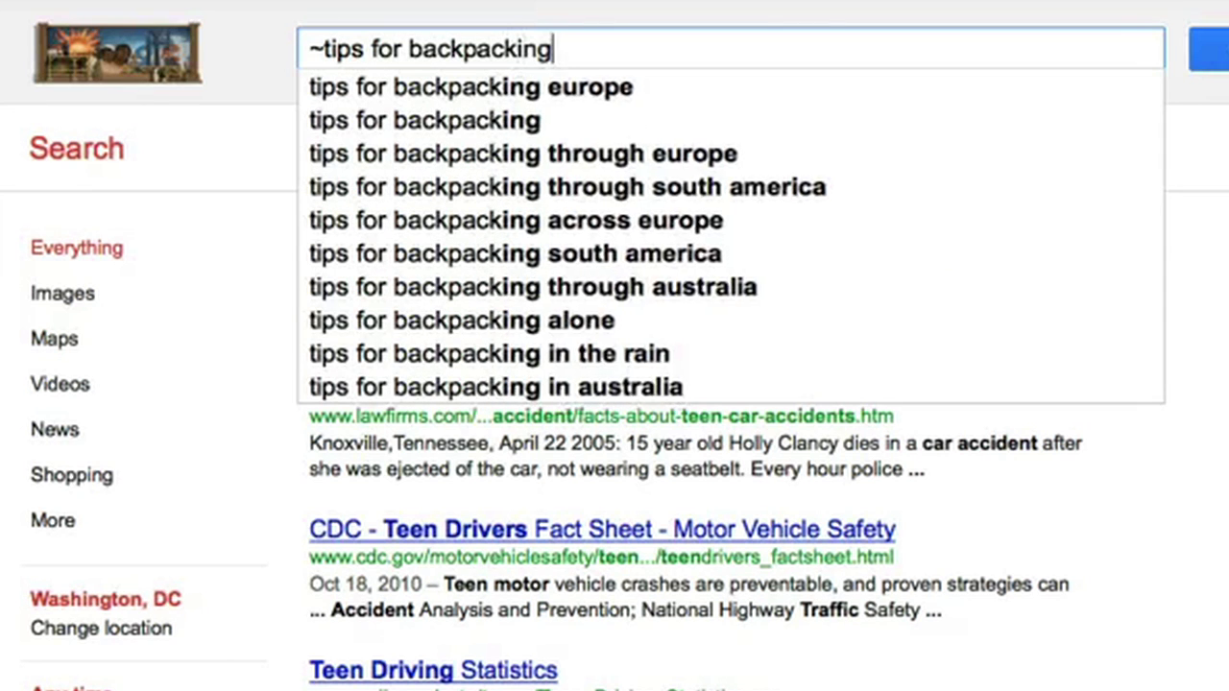
text( through europe)
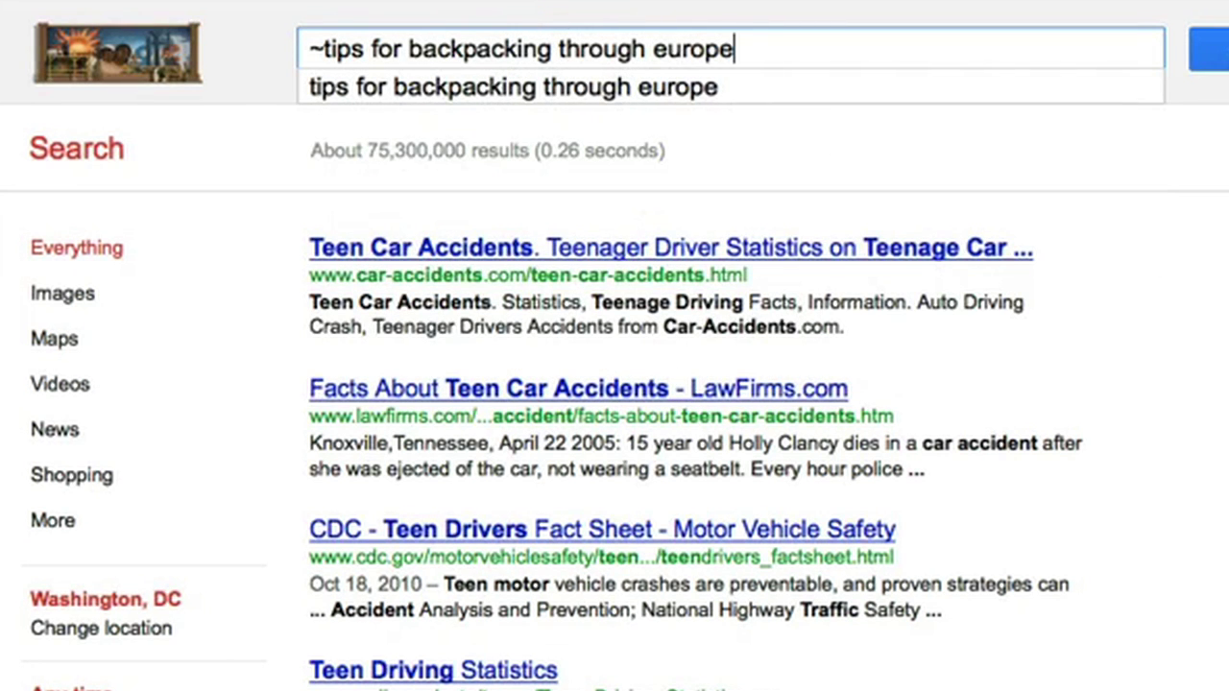
key(Return)
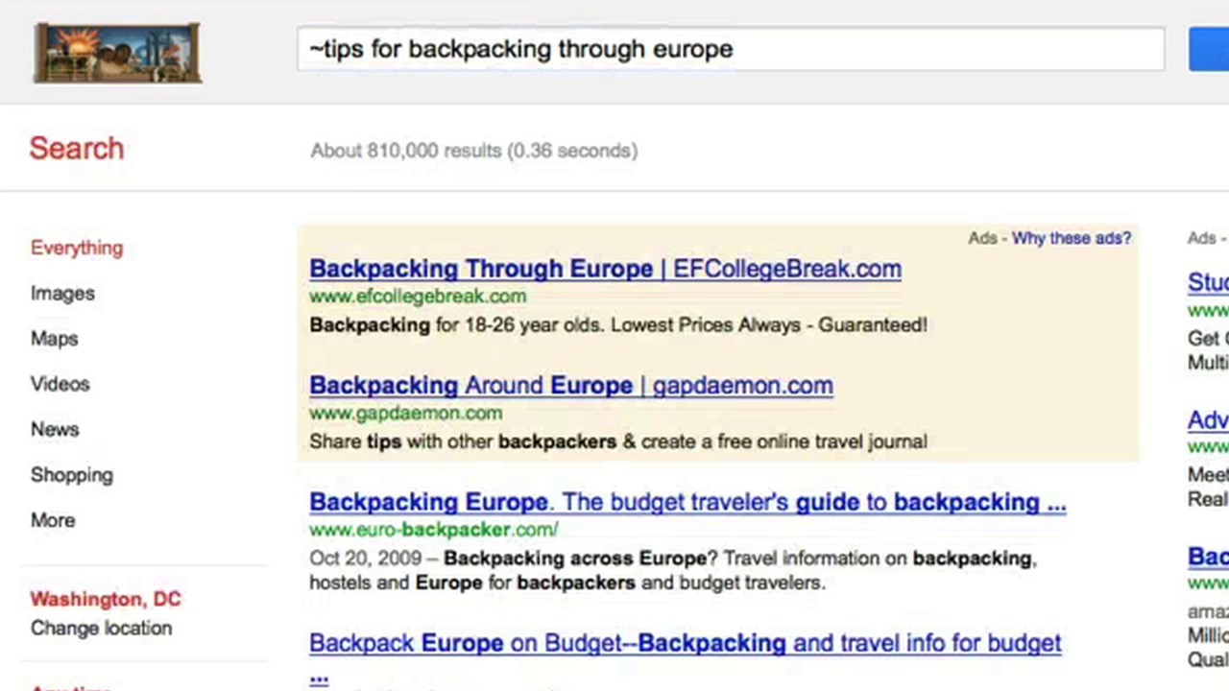
key(ctrl+a)
text(what's th)
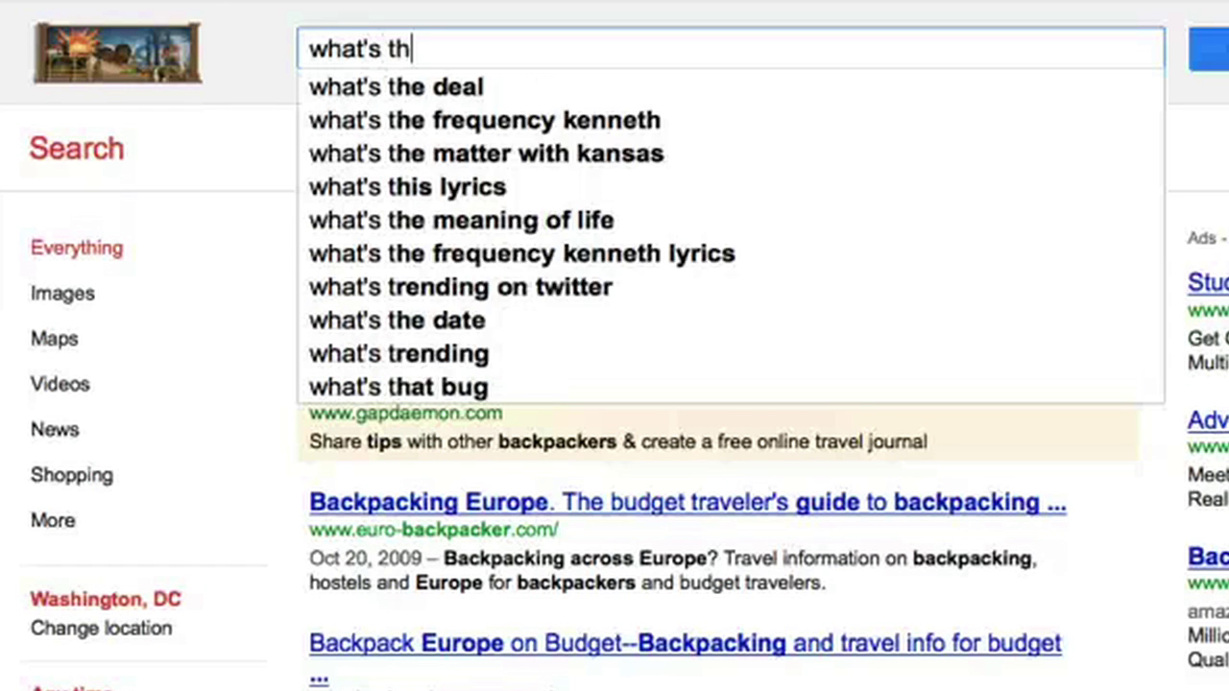
text(e weather like to)
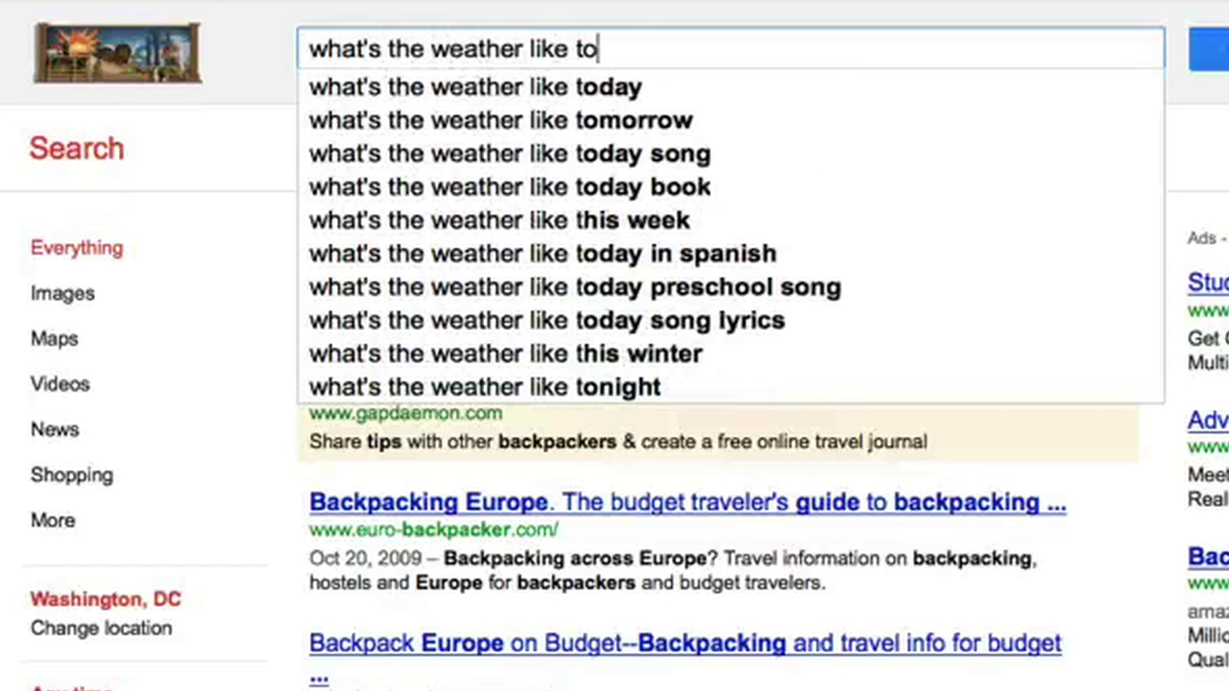
text(day?)
- Get today's Washington, DC weather, then ask 'how many ounces are in a quart?'
key(Return)
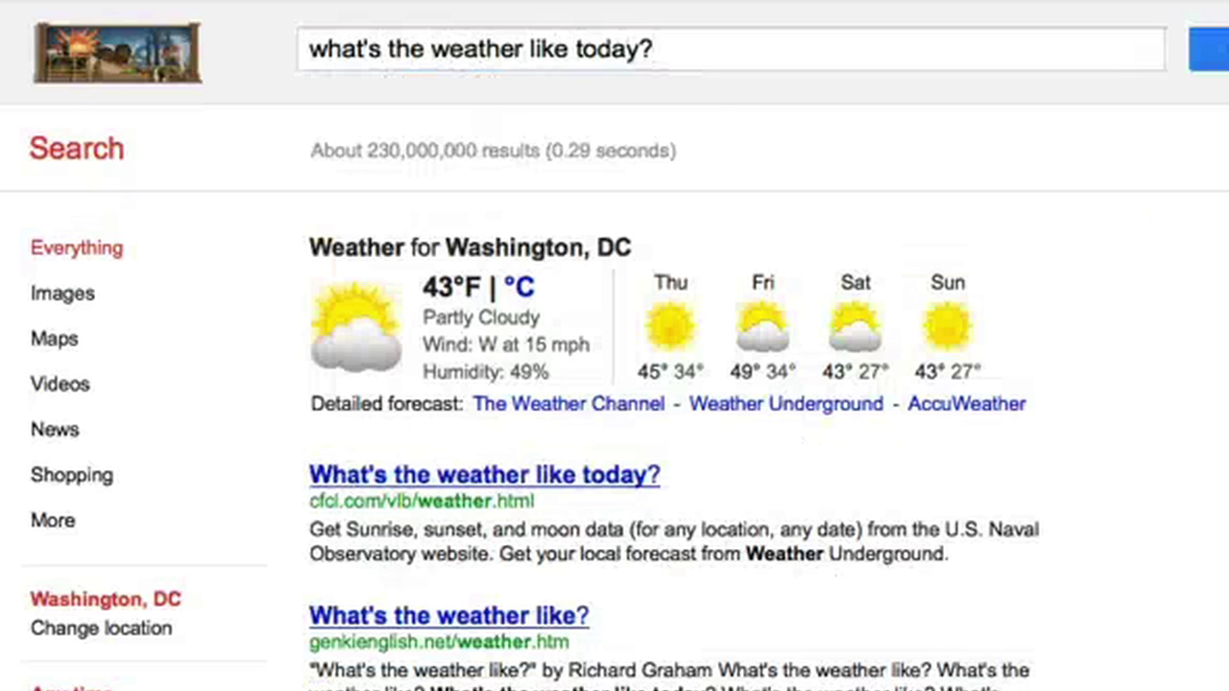
key(ctrl+a)
key(BackSpace)
text(how many ounces )
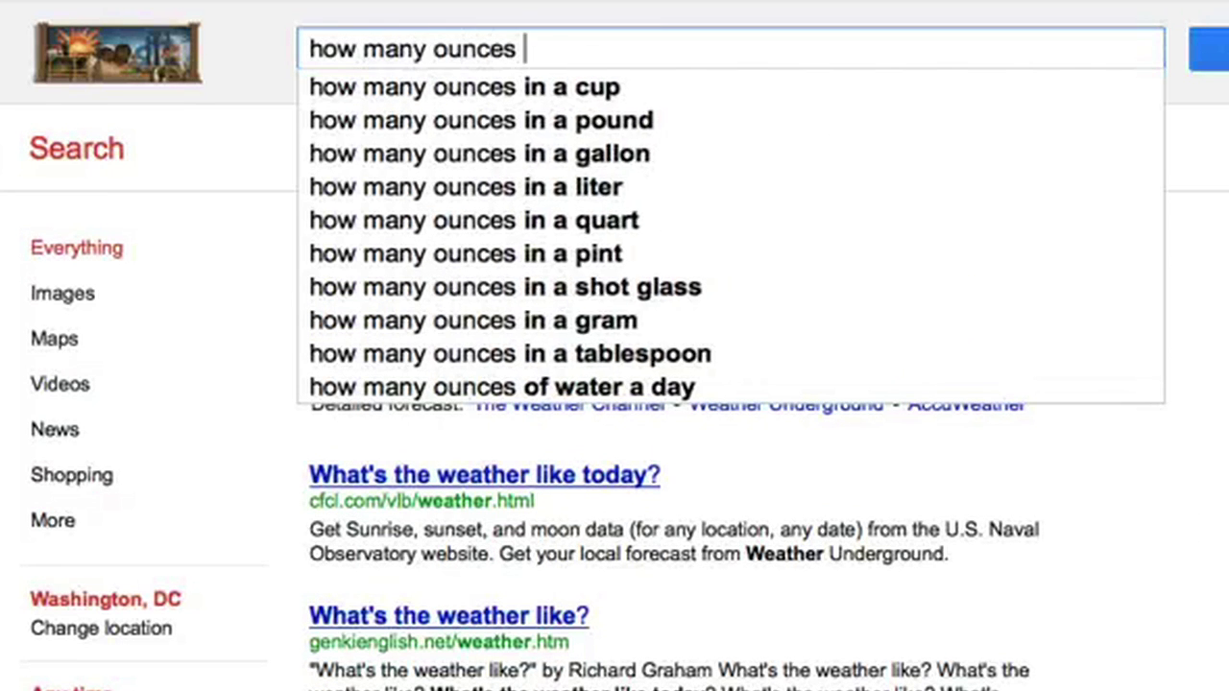
text(are in a quart?)
key(Return)
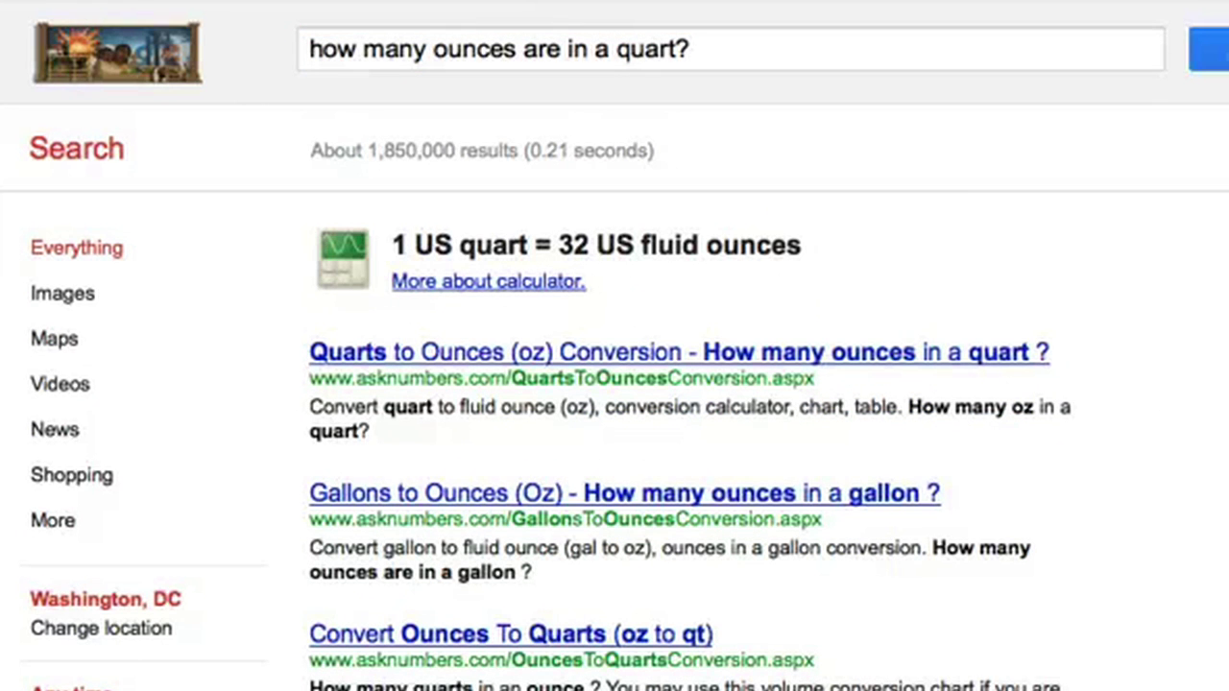
- Search 'time Sydney' to see Sydney's current time
key(ctrl+a)
key(BackSpace)
text(time Sydney)
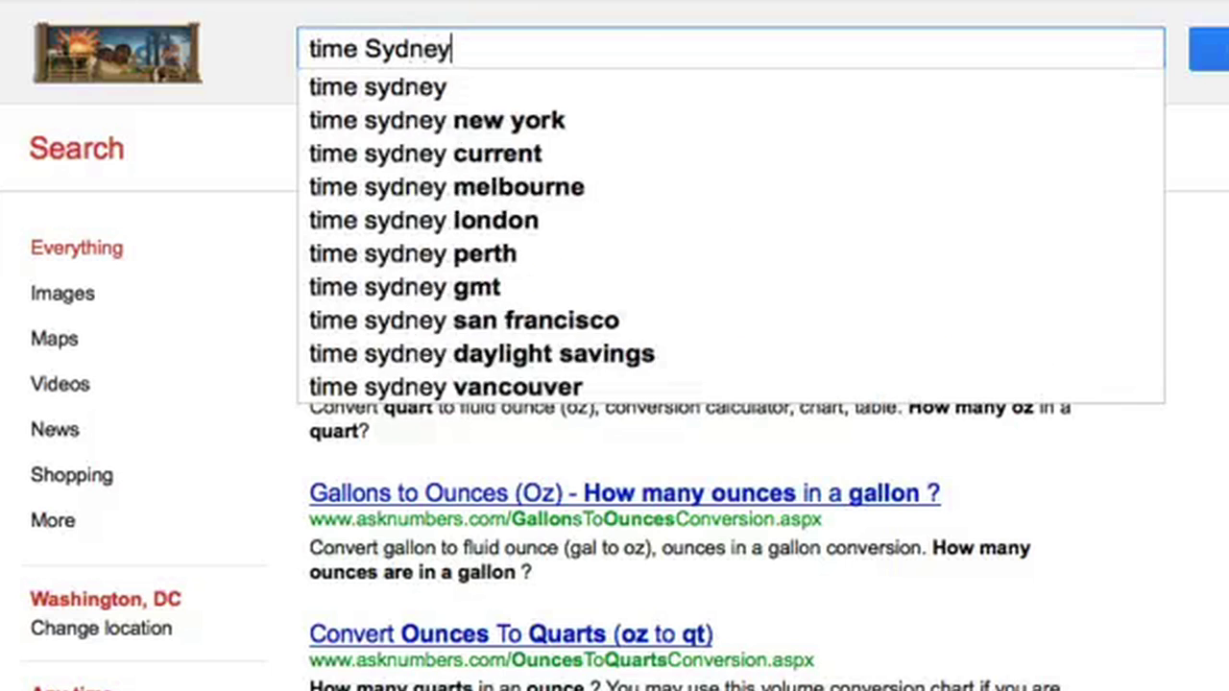
key(Return)
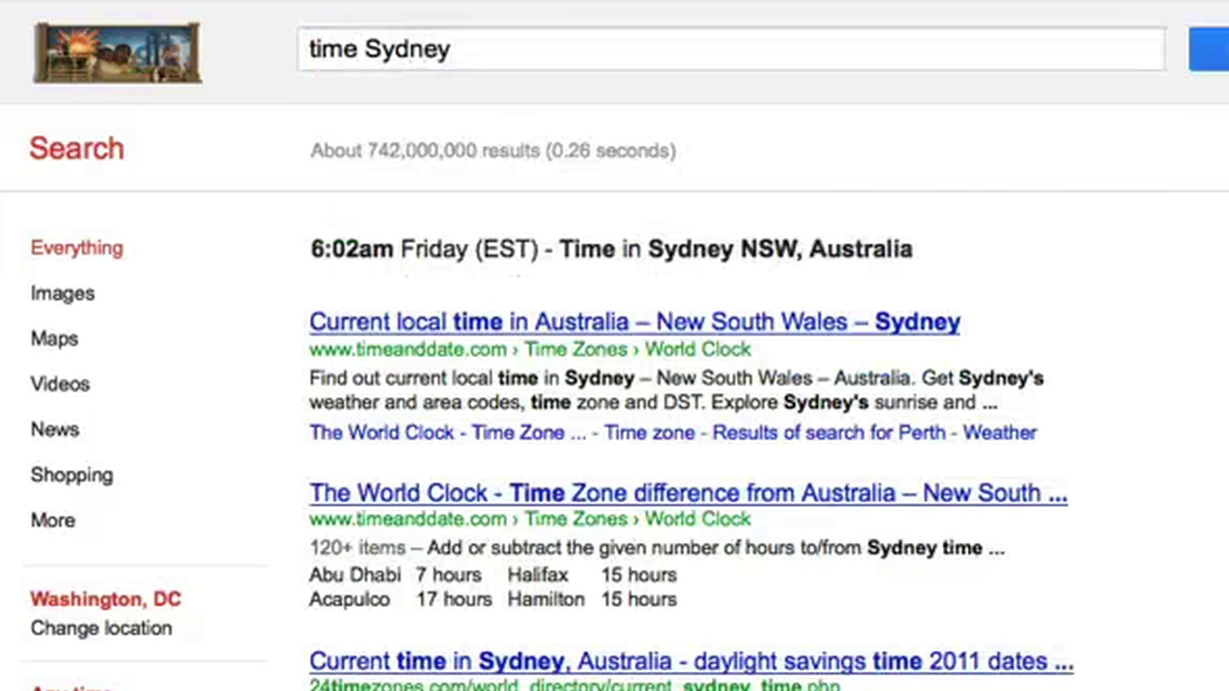
- Search 'stock ATT' to show AT&T's stock quote of 28.87
key(ctrl+a)
key(BackSpace)
text(stoc)
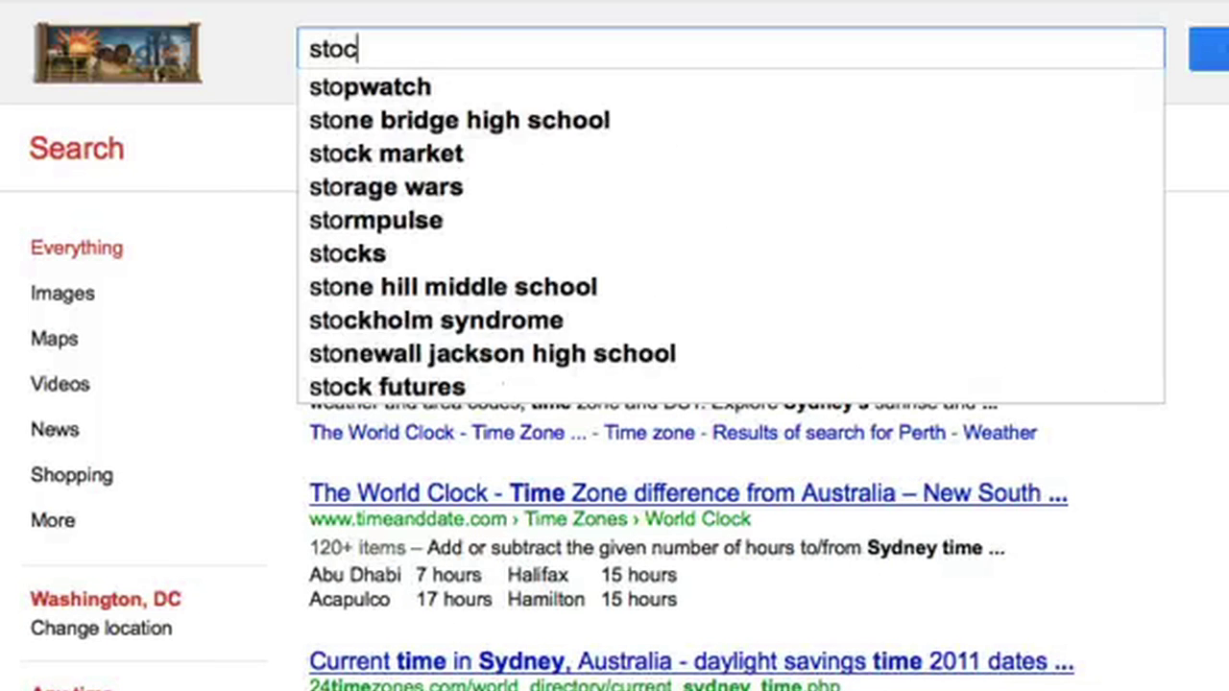
text(k ATT)
key(Return)
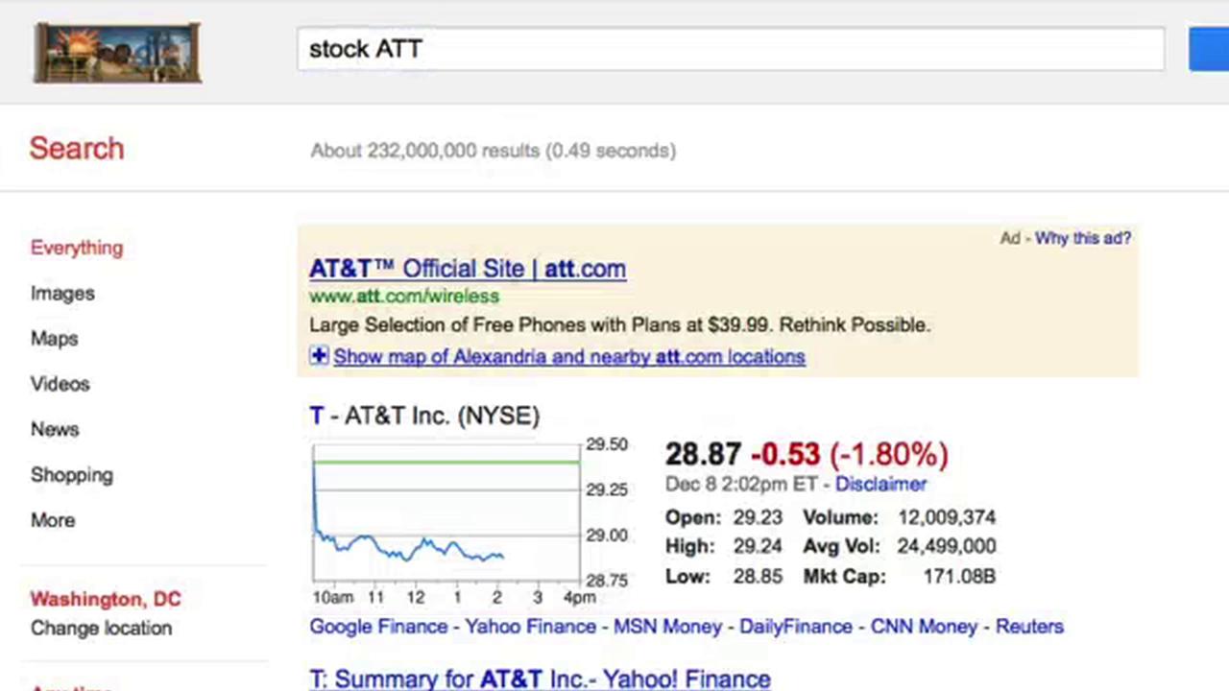